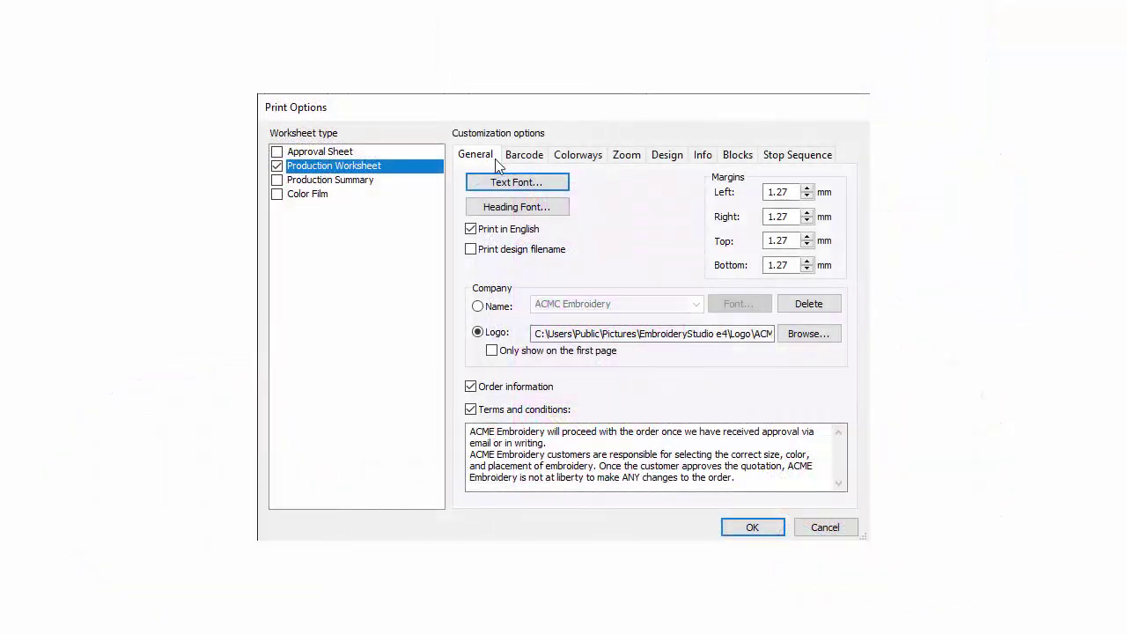
- Review the Production Worksheet's Barcode, Colorways, Zoom, Design and Info print options
left_click(527, 160)
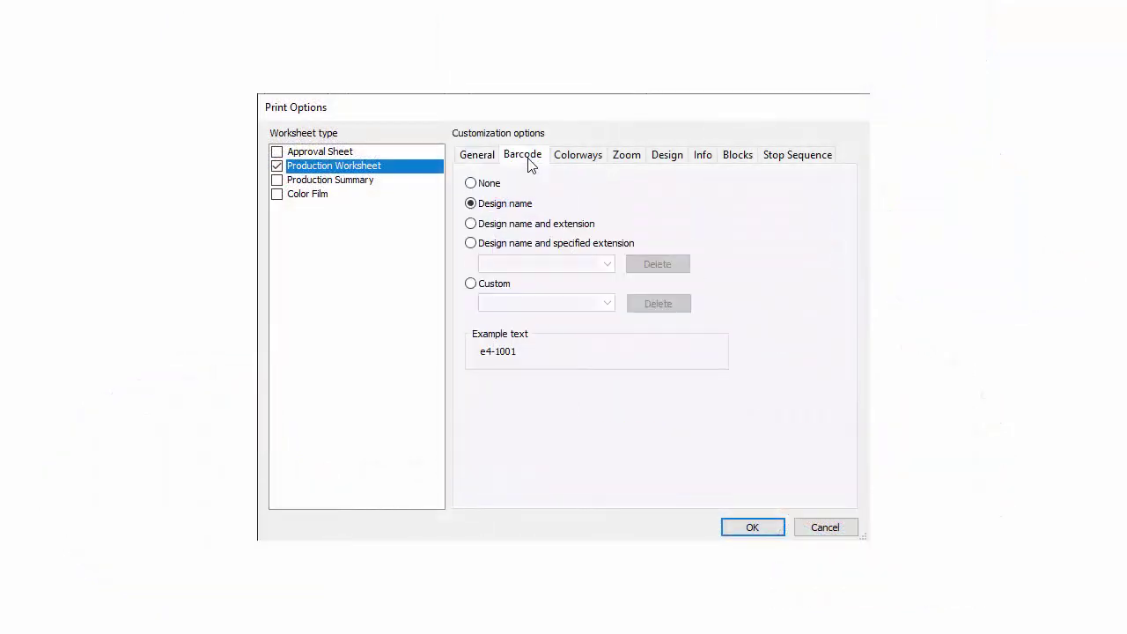
left_click(580, 163)
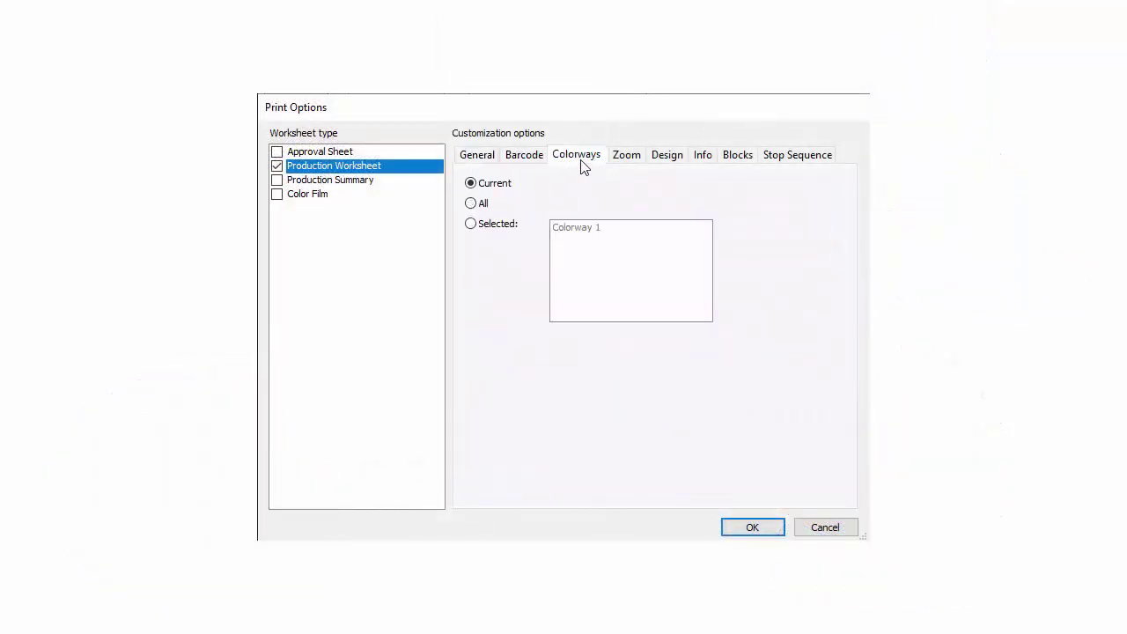
left_click(630, 166)
left_click(681, 167)
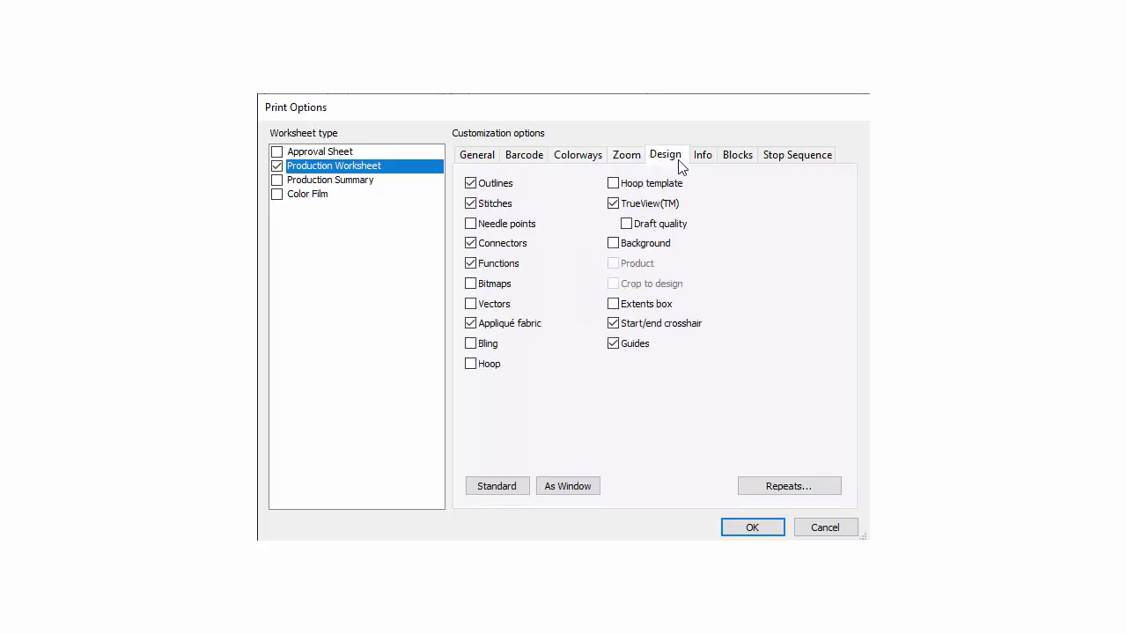
left_click(704, 159)
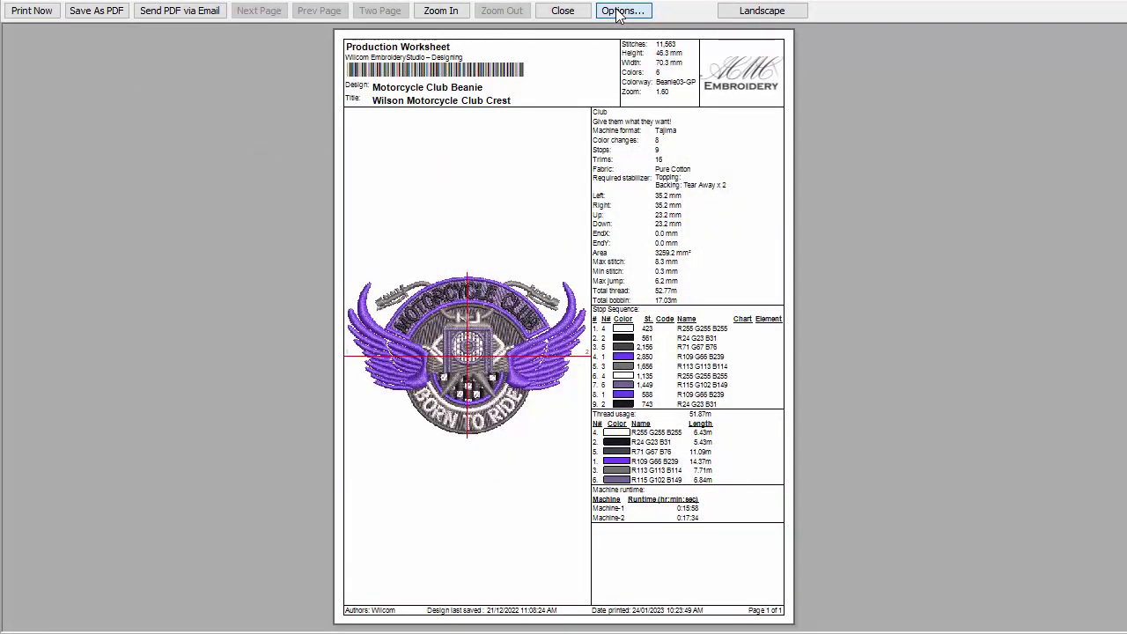
- Add the Approval Sheet to the printout and view both pages side by side
left_click(617, 11)
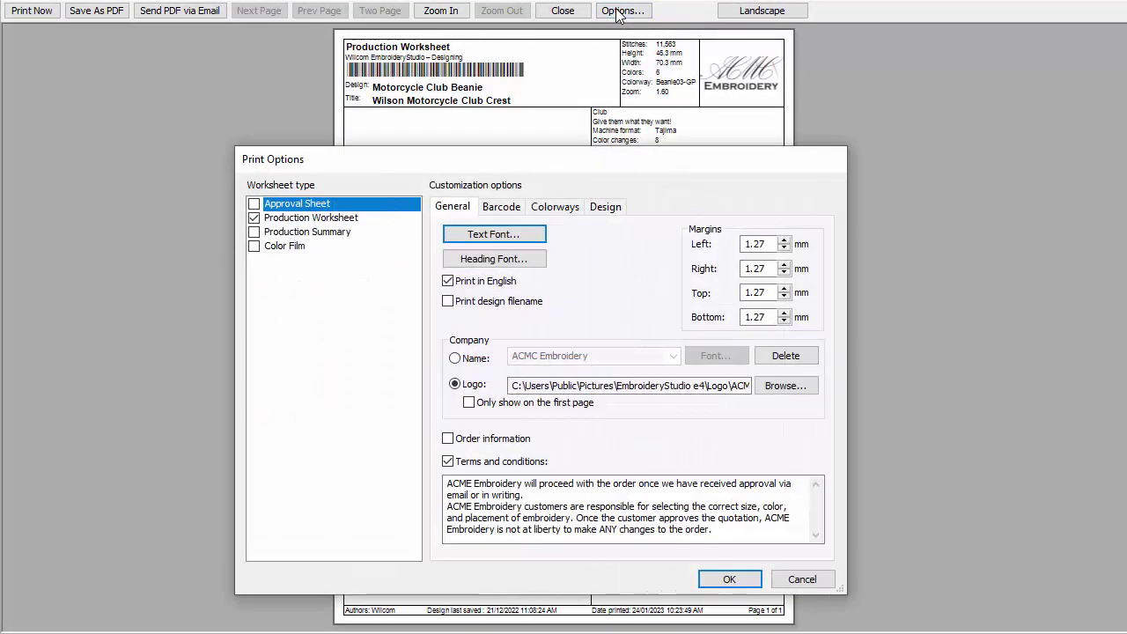
left_click(254, 204)
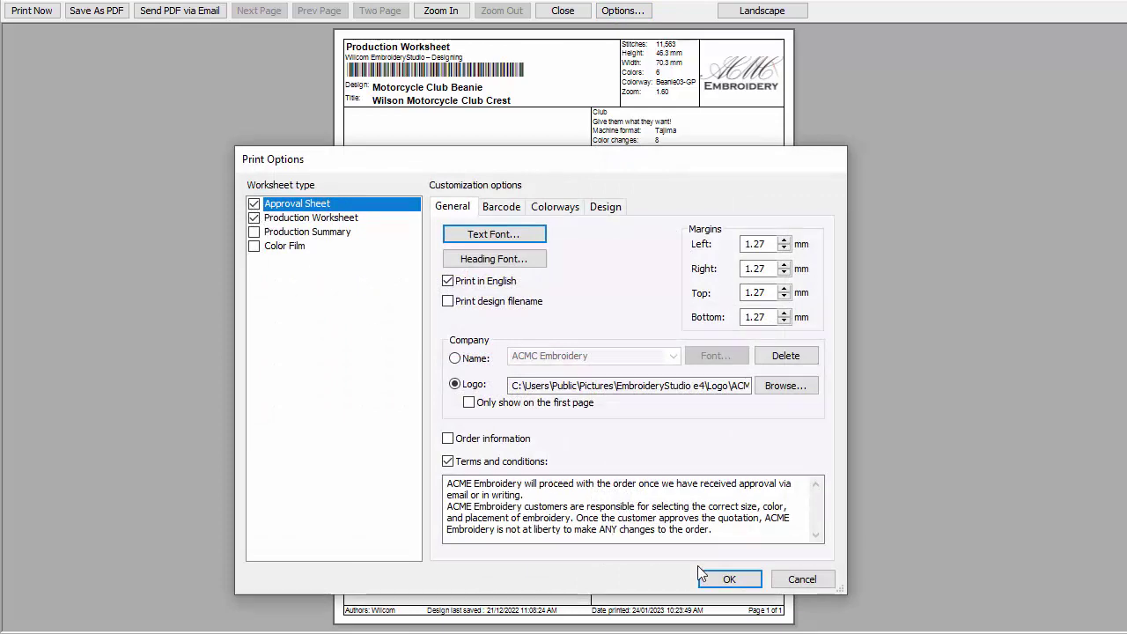
left_click(730, 579)
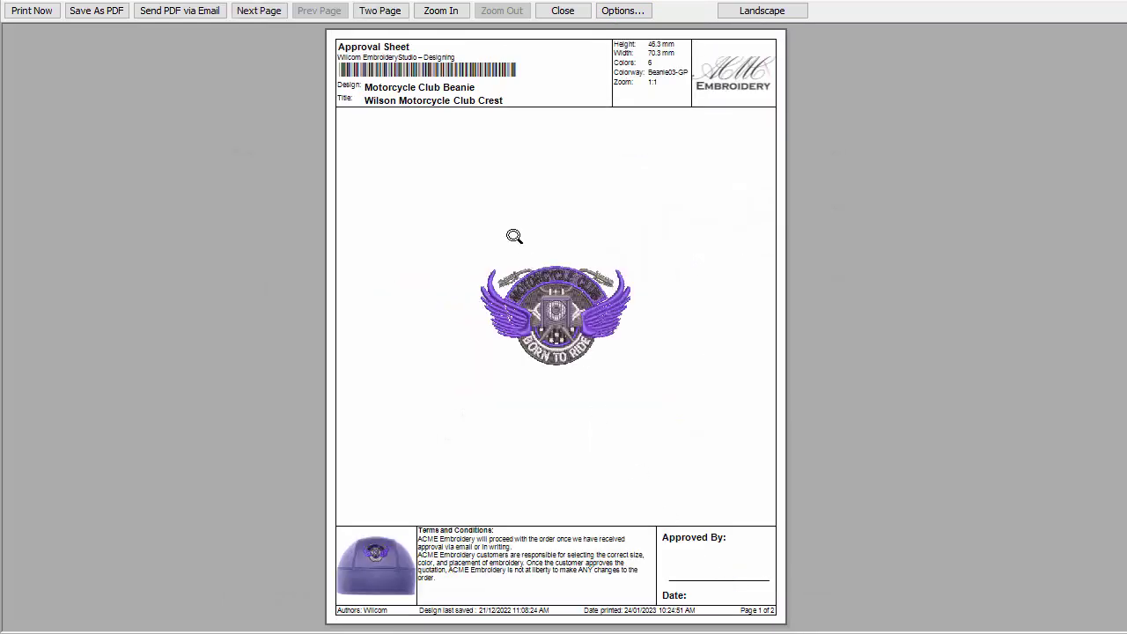
left_click(398, 12)
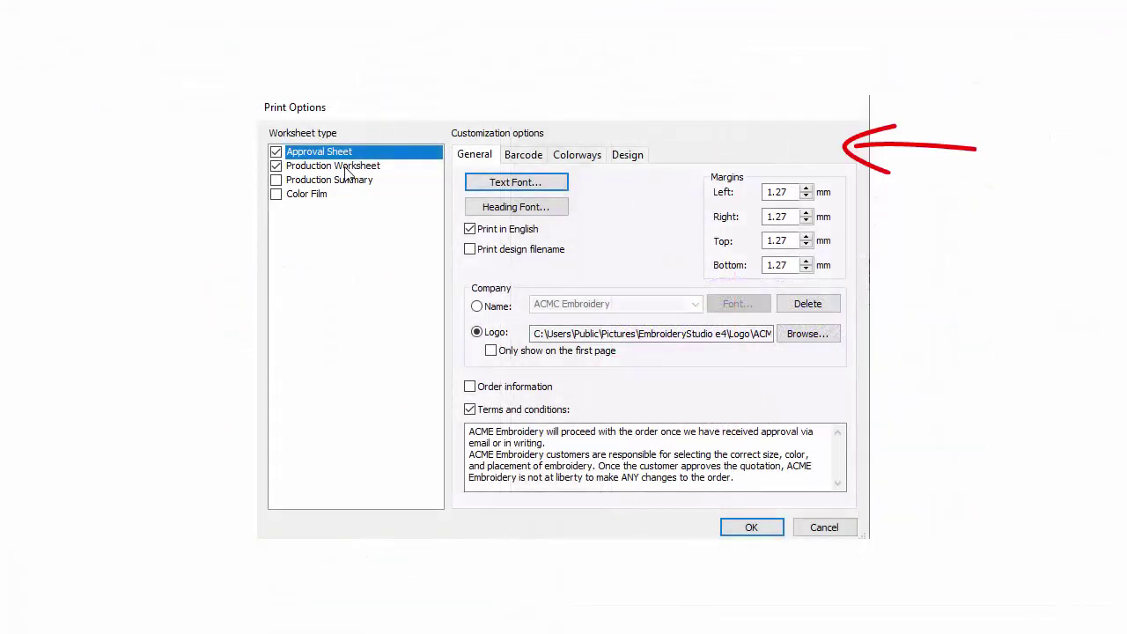
- Compare the Production Worksheet, Production Summary and Color Film customisation options
left_click(347, 167)
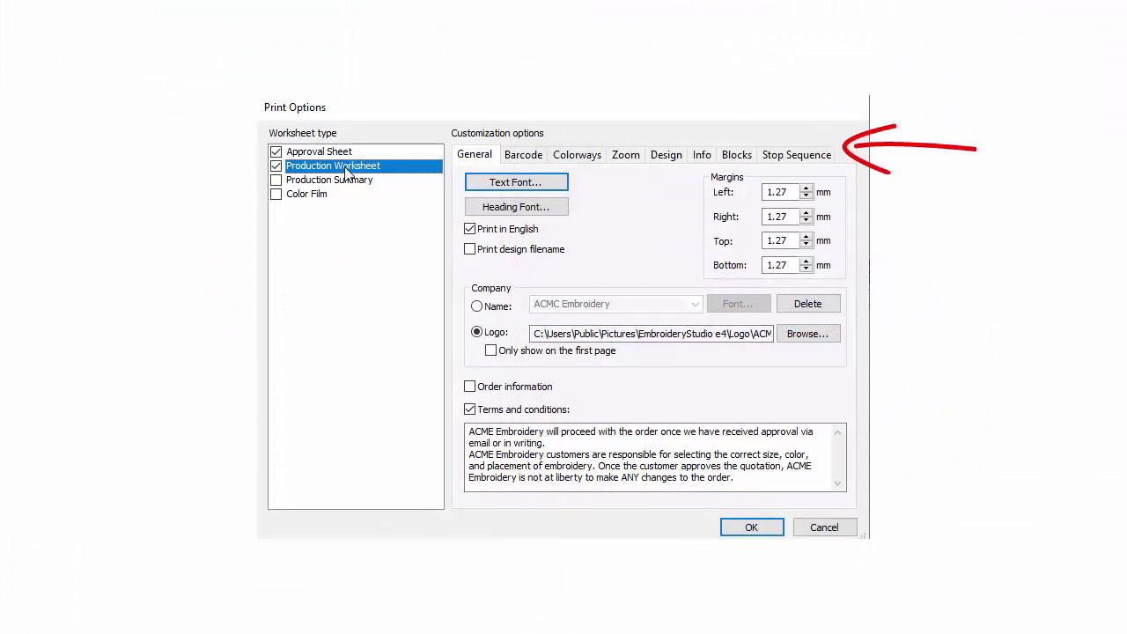
left_click(344, 187)
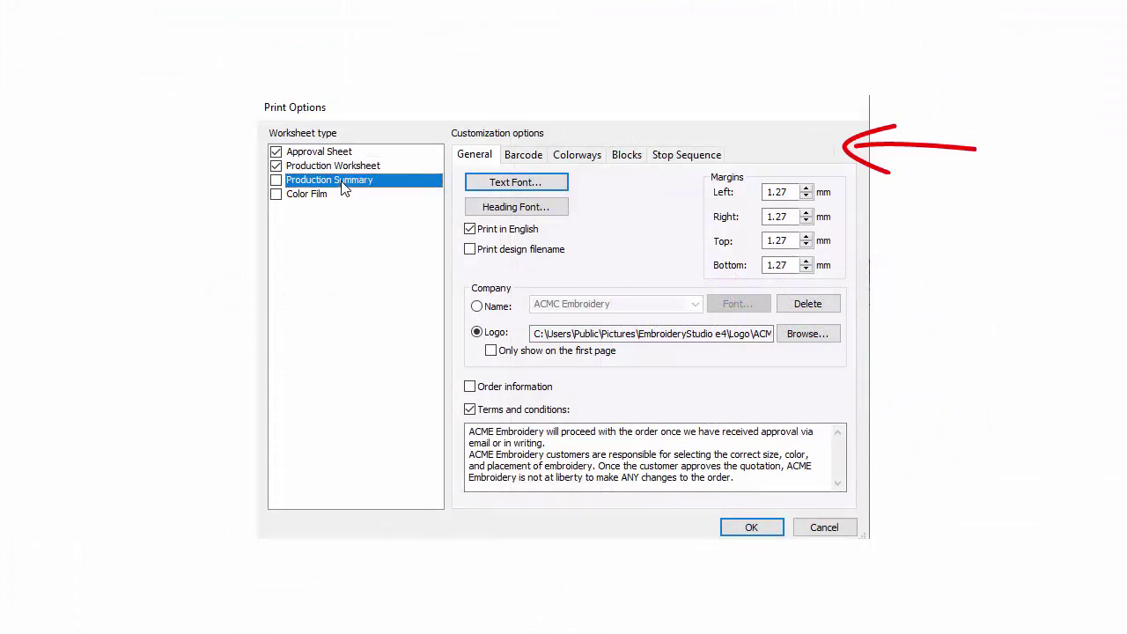
left_click(336, 195)
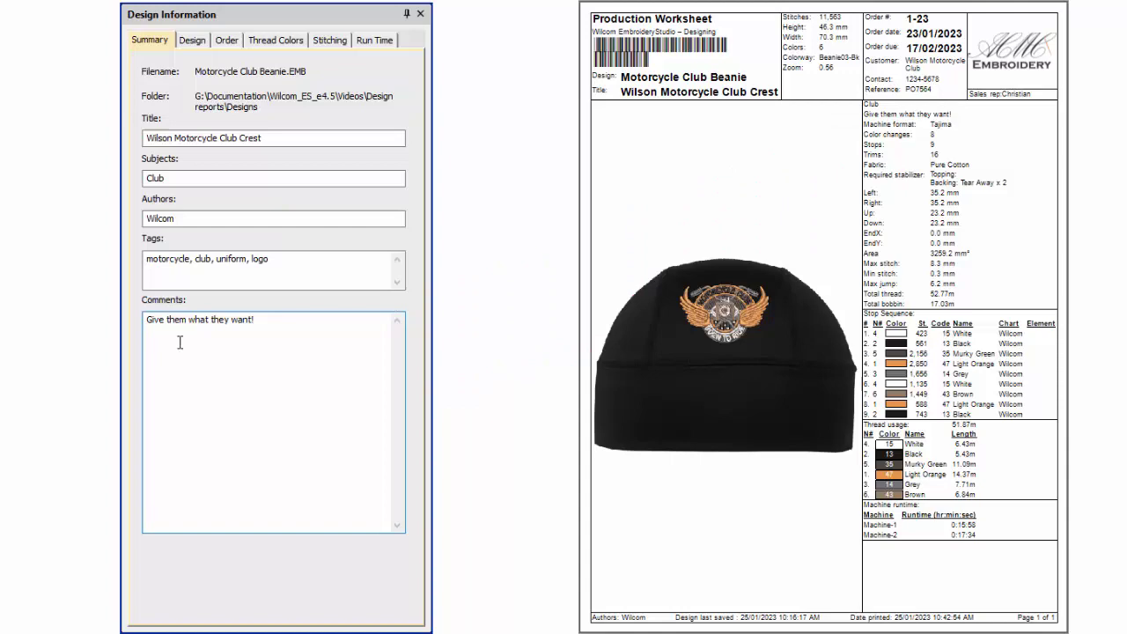
- Show the design's properties on the Design tab of the Design Information docker
left_click(191, 41)
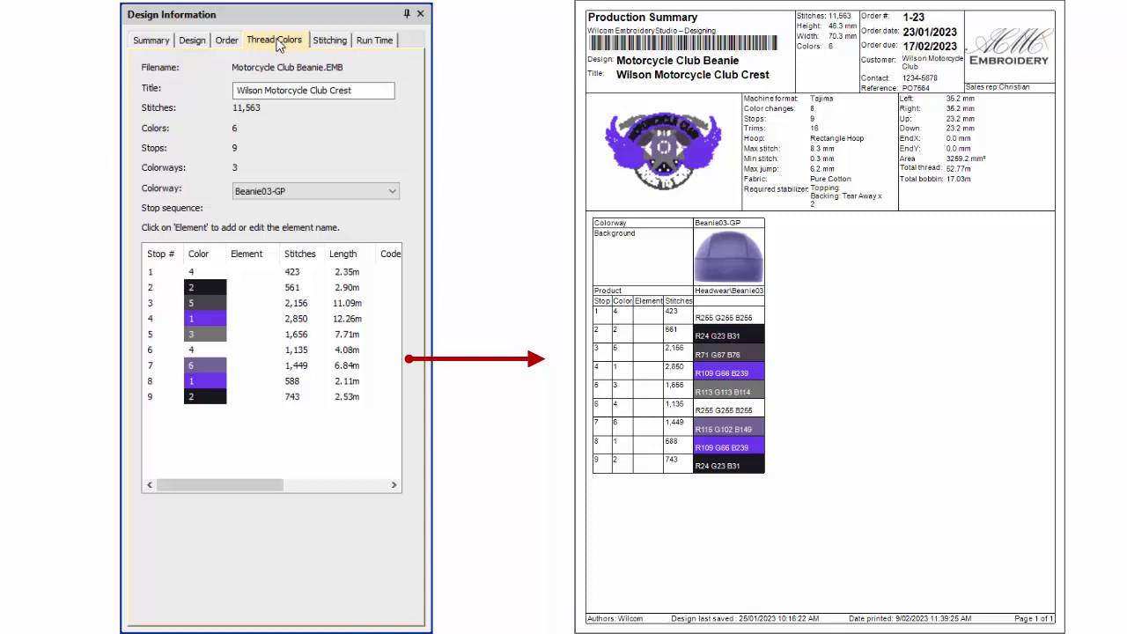
- Check the design's stitching details and open Machine-2's runtime settings
left_click(329, 42)
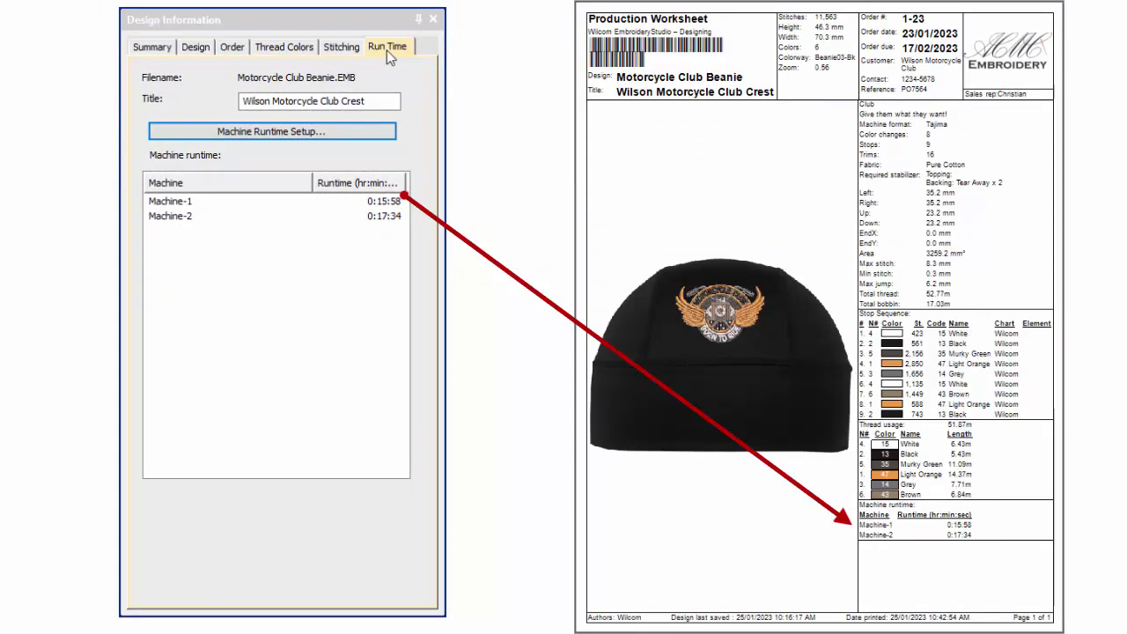
left_click(280, 132)
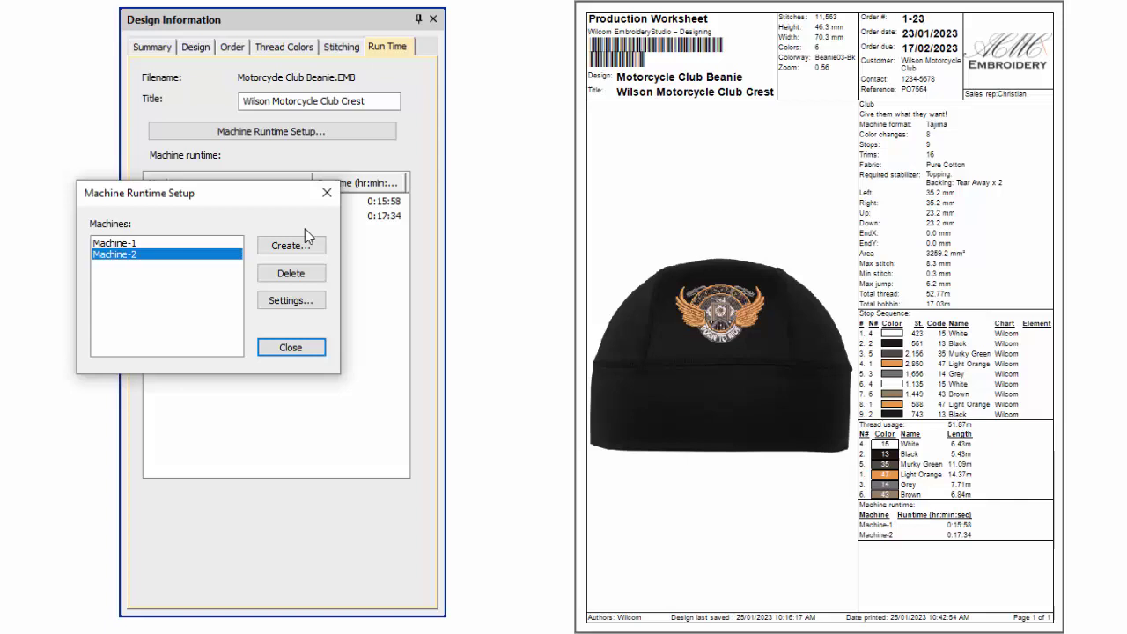
left_click(291, 300)
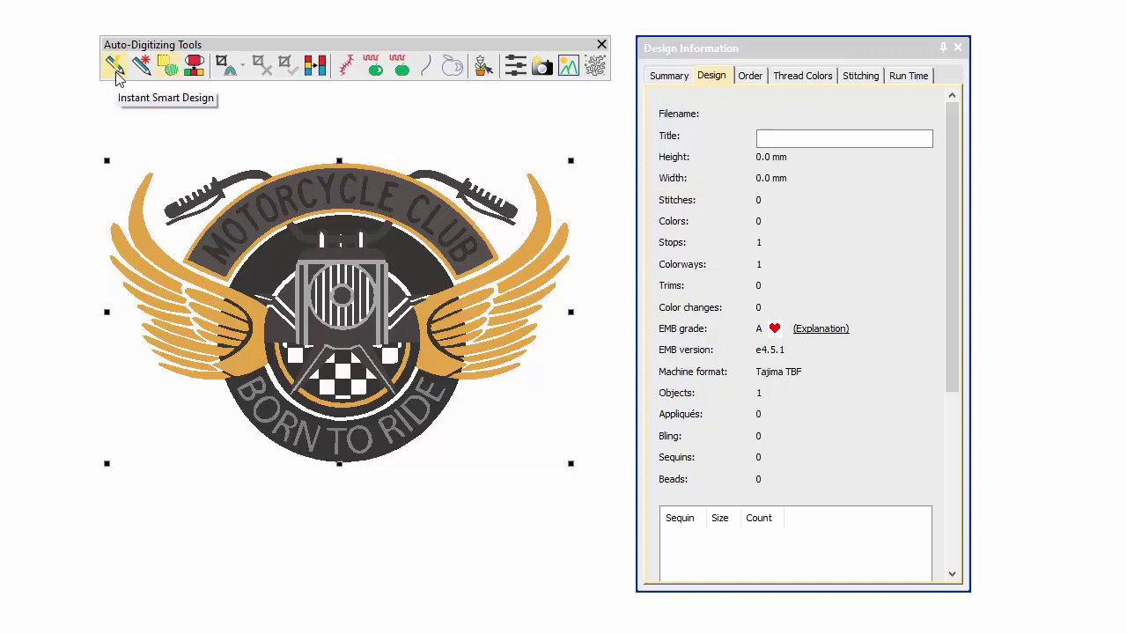
- Auto-digitize the selected Motorcycle Club bitmap with Instant Smart Design
left_click(115, 65)
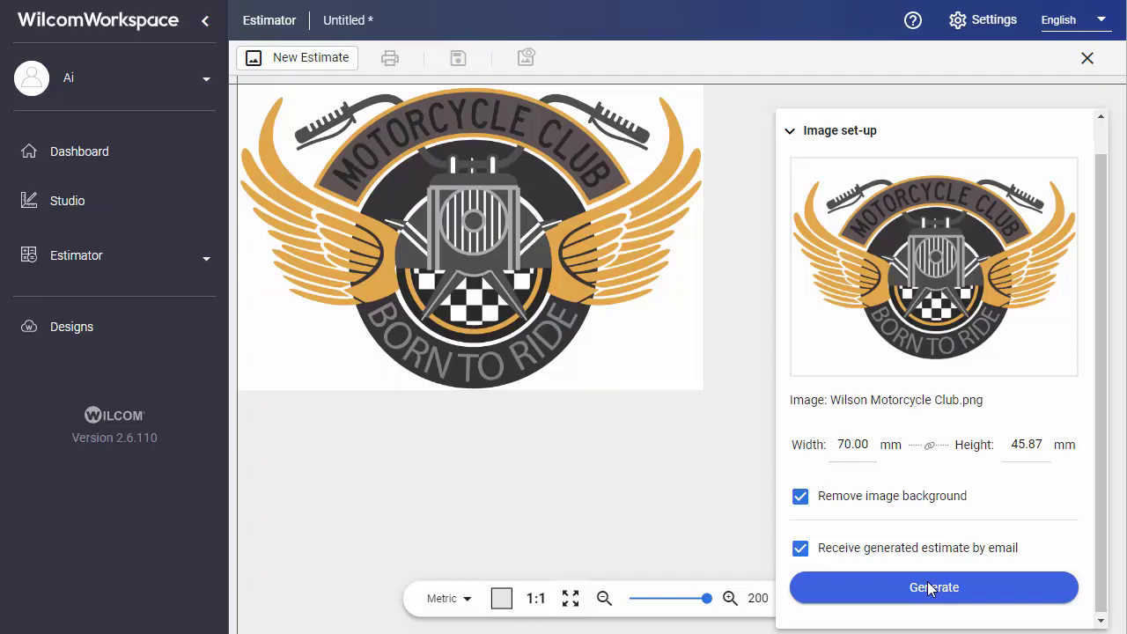
- Generate the estimate with image background removal kept on
left_click(930, 588)
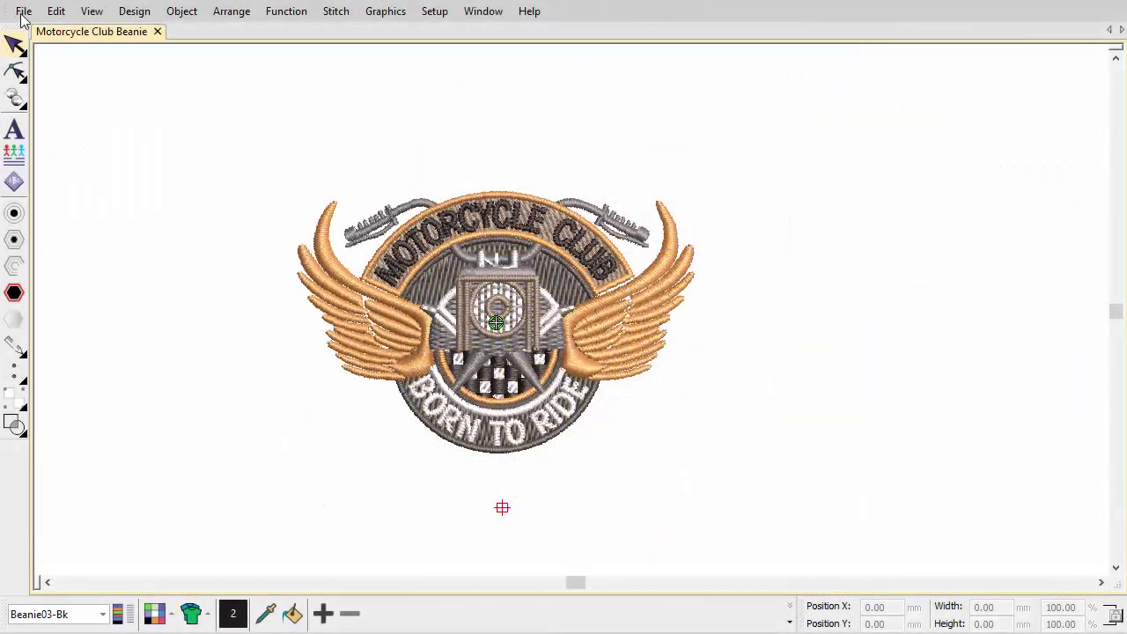
- Save the design as 'Motorcycle Club Vest.EMB', replacing Beanie with Vest in the name
left_click(22, 12)
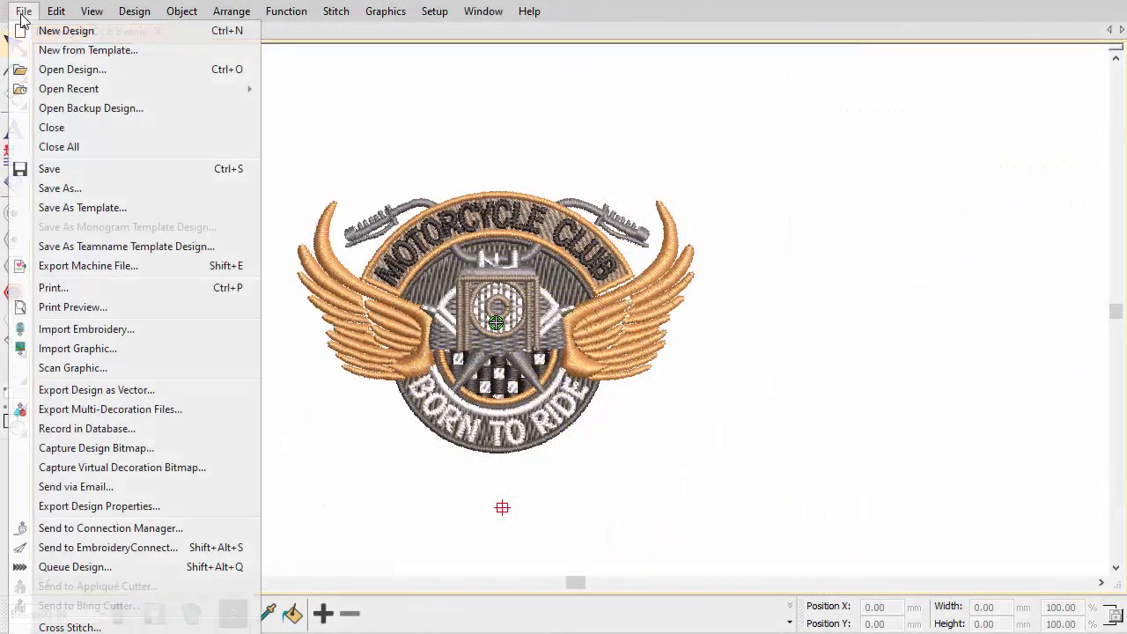
left_click(60, 188)
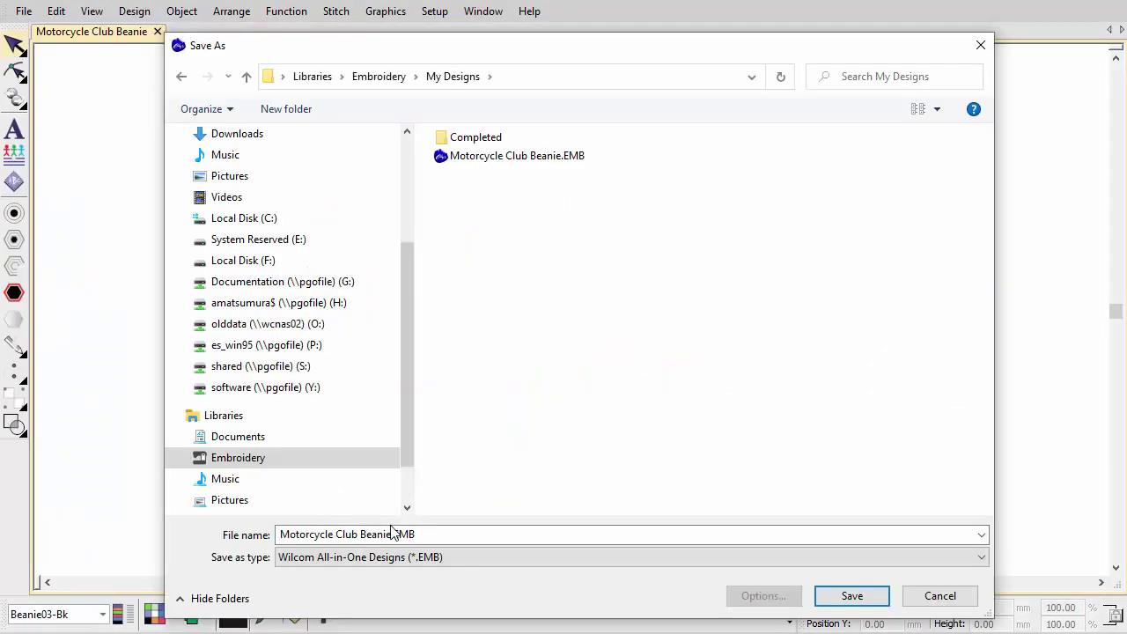
double_click(392, 533)
double_click(391, 533)
key("BackSpace")
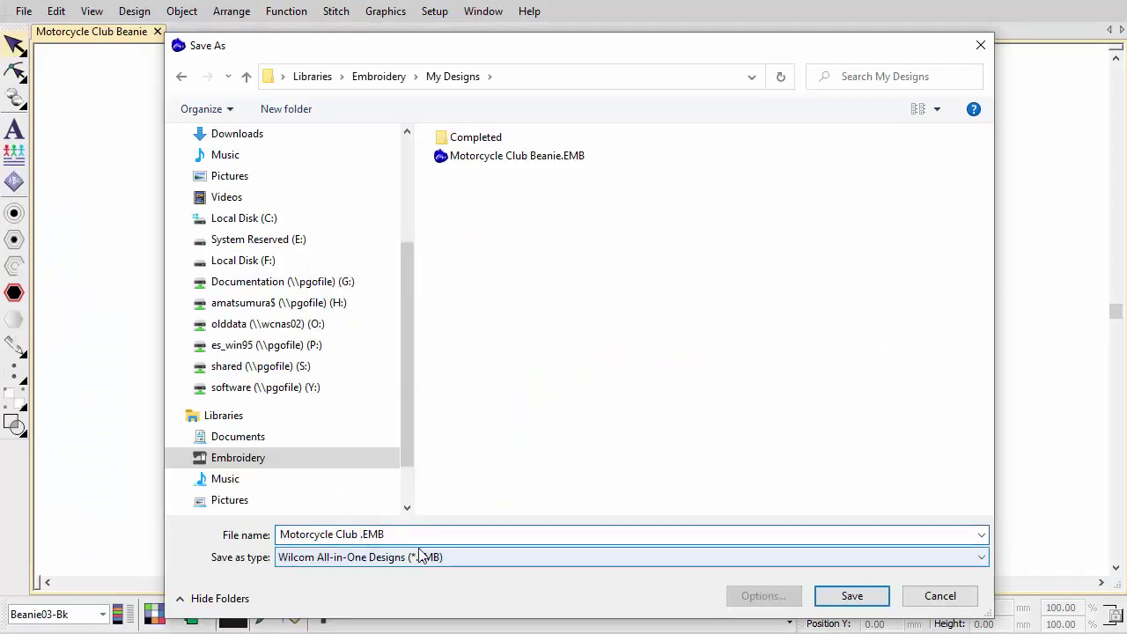
type("Vest")
left_click(850, 595)
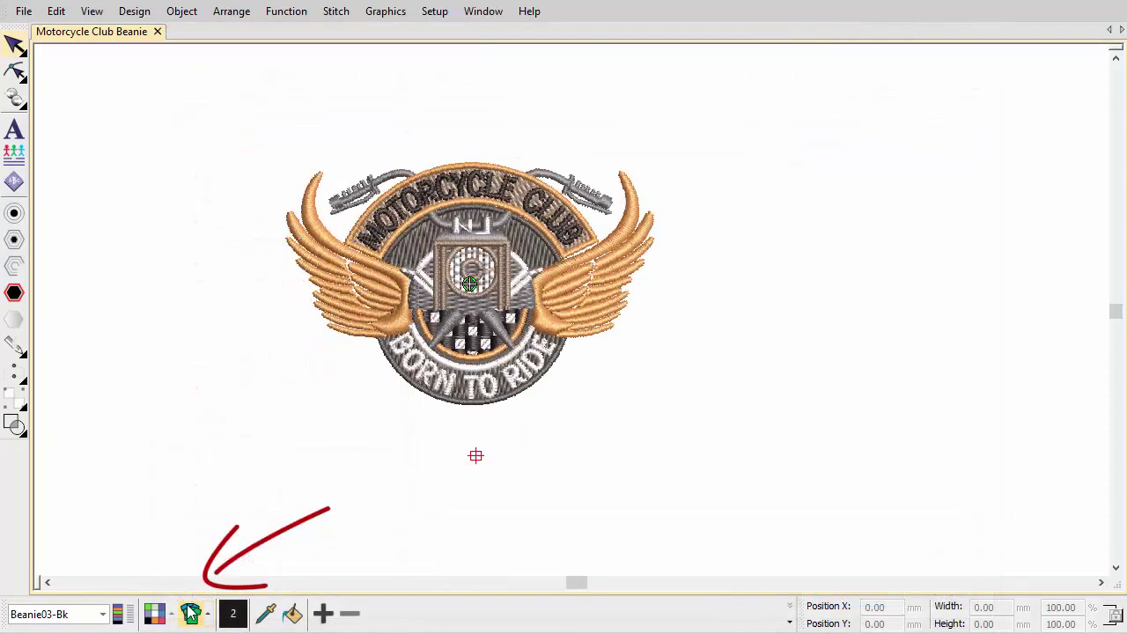
- Mock the design up on the Headwear Beanie03 cap, then preview the FG and purple GP colorways
left_click(191, 611)
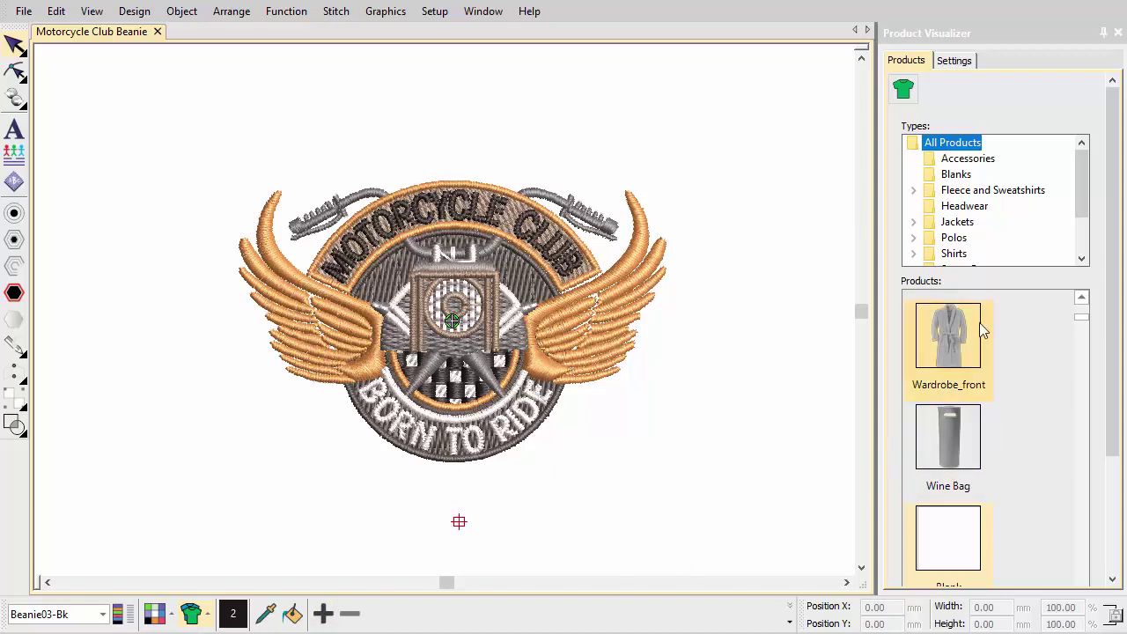
left_click(982, 211)
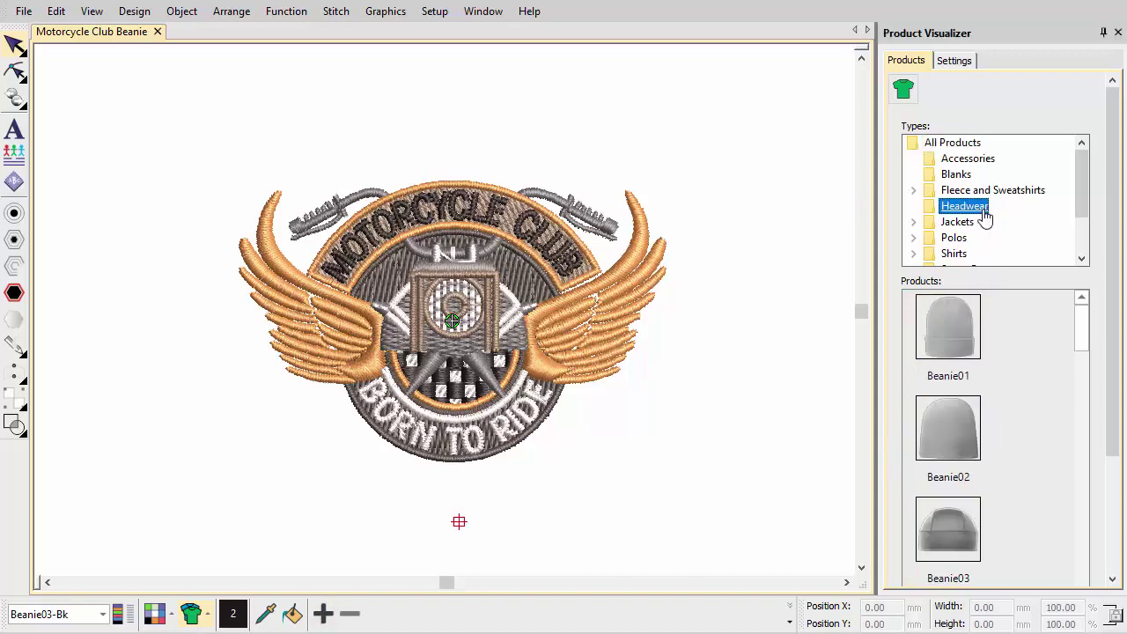
left_click(950, 548)
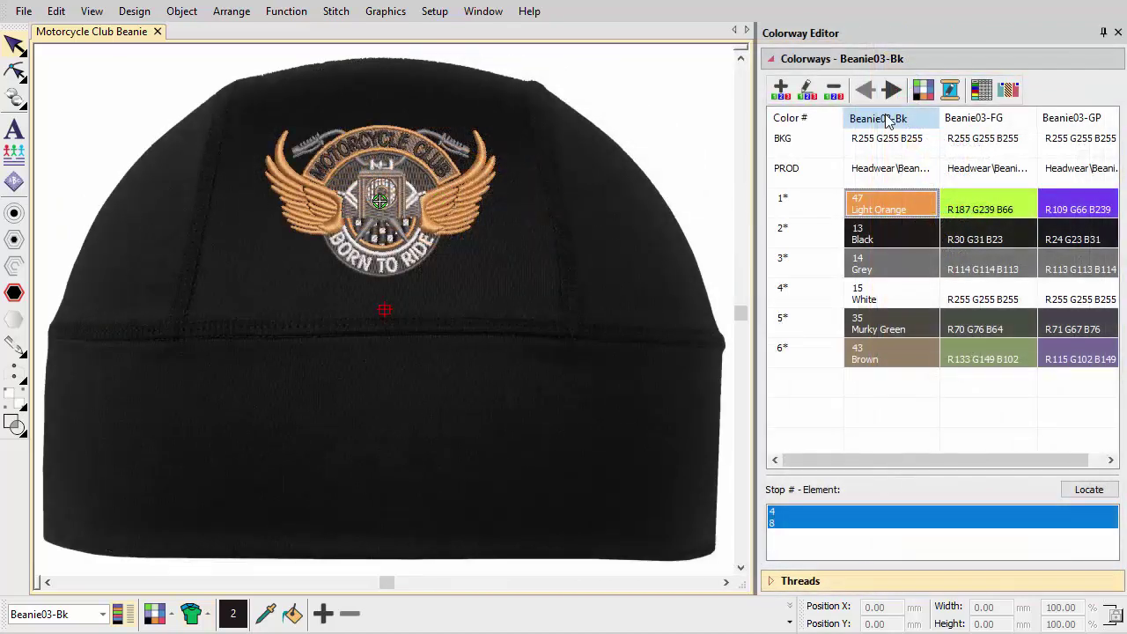
left_click(973, 121)
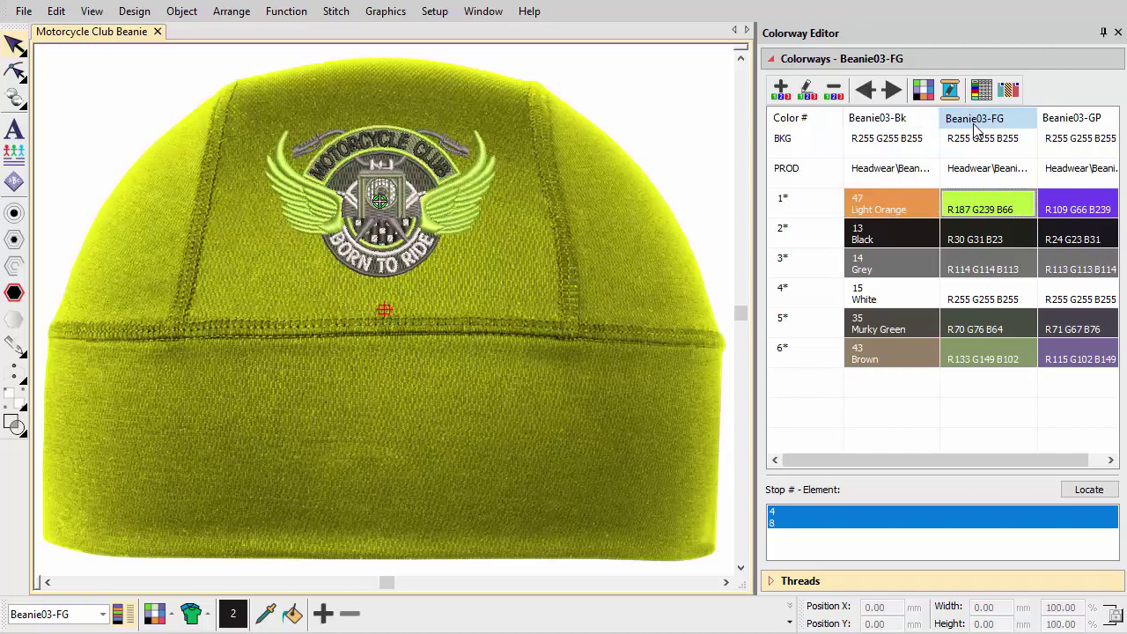
left_click(1070, 121)
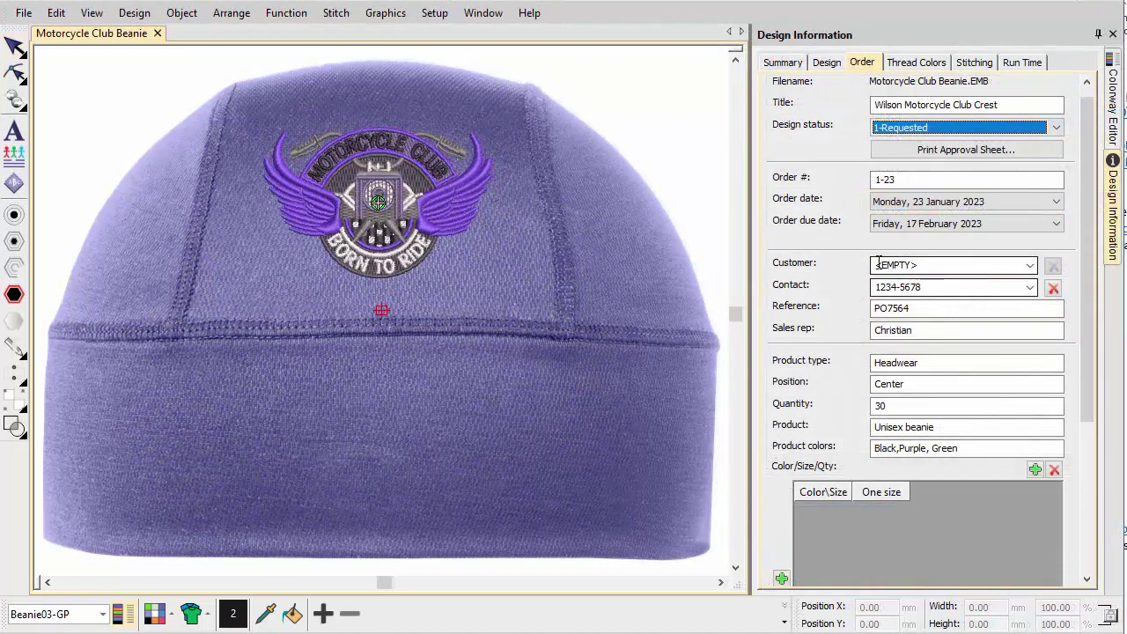
- Set customer to Wilson Motorcycle Club and add a Black order row with one-size quantity 10
left_click(878, 264)
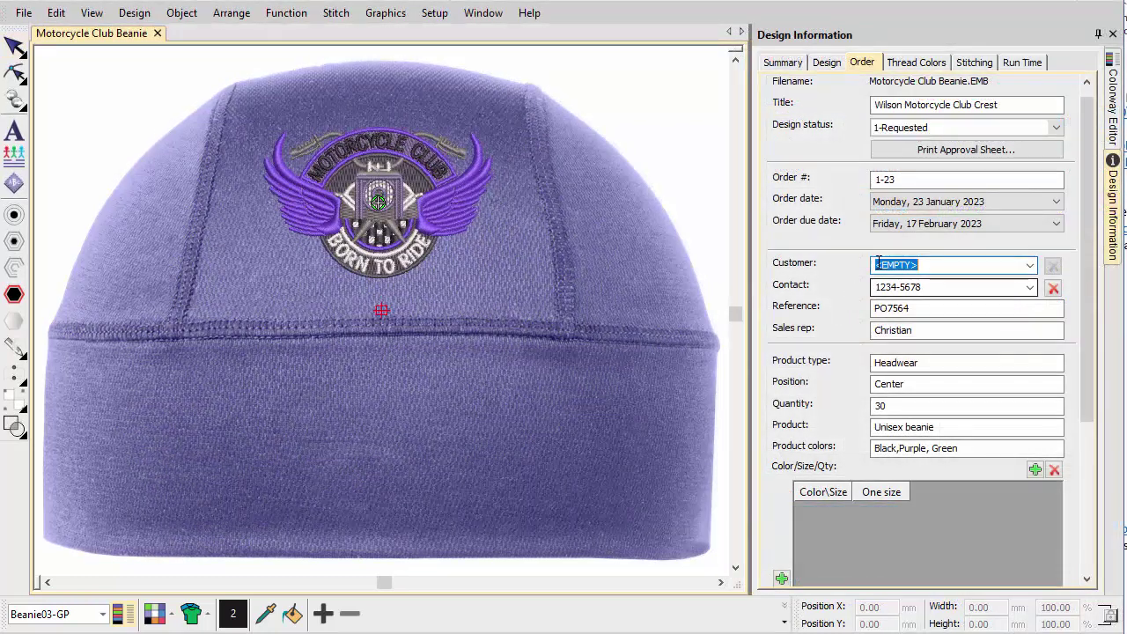
type("Wilson Motorcycle Club")
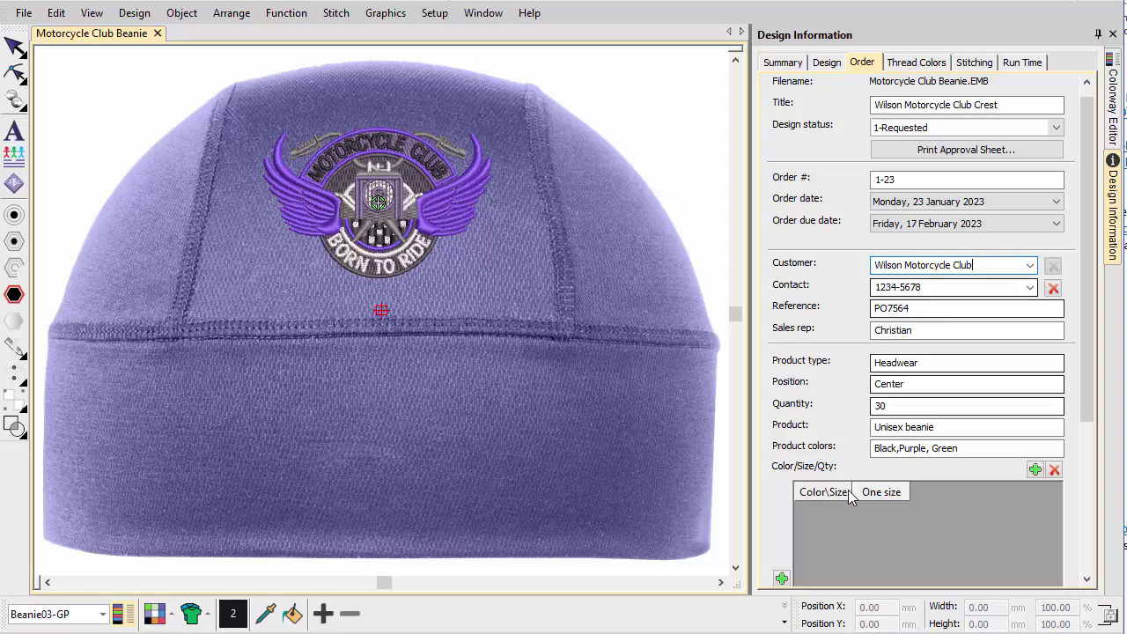
left_click(778, 578)
double_click(832, 520)
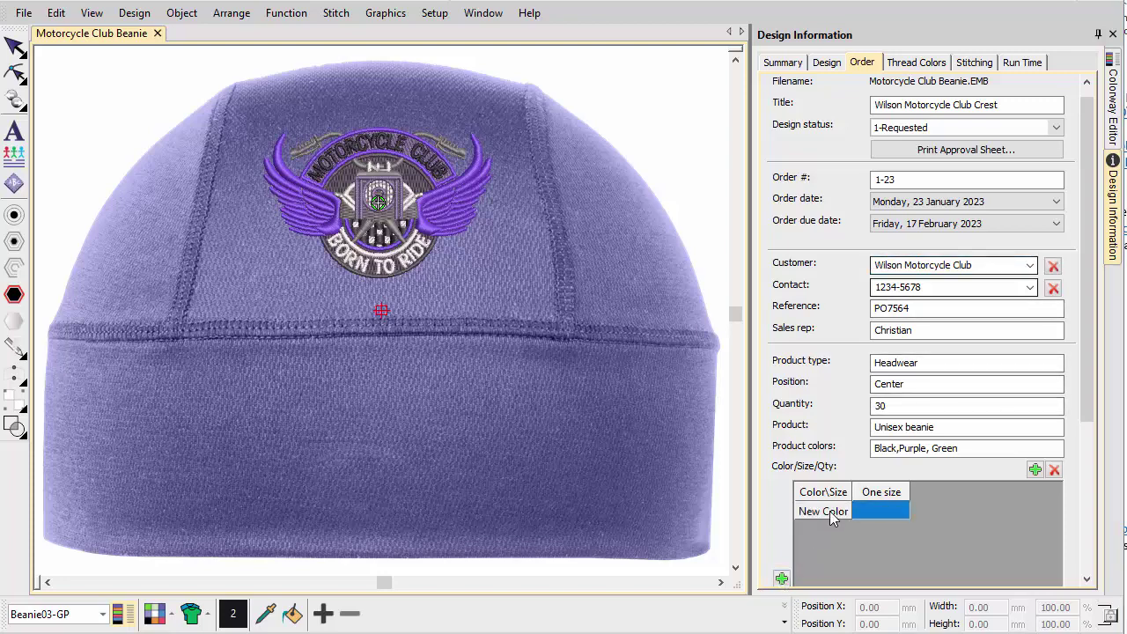
type("Black")
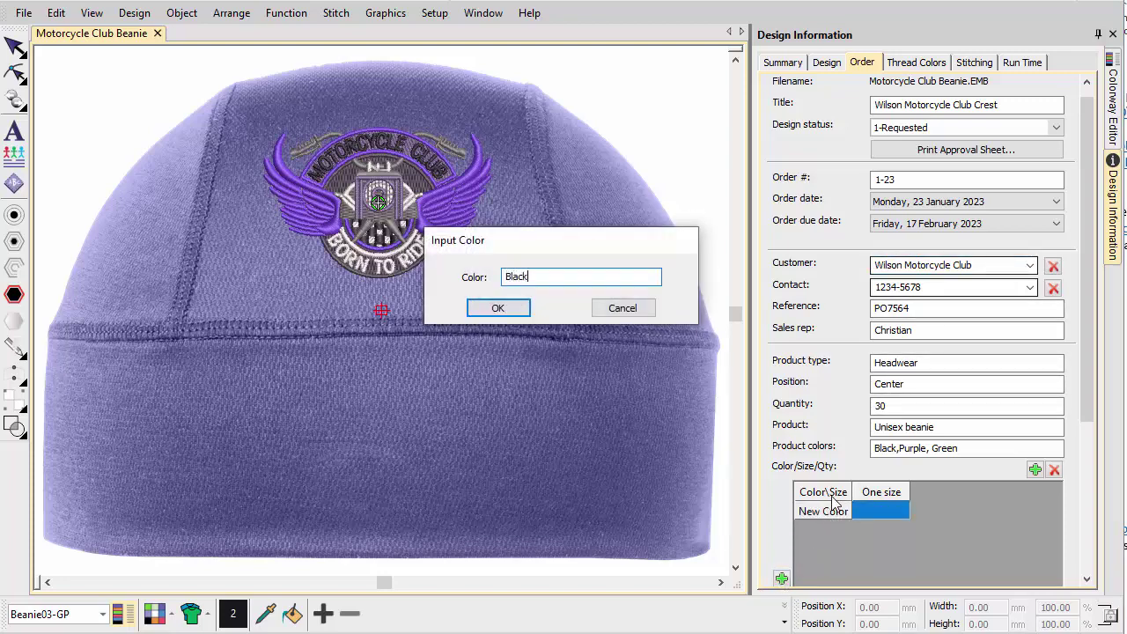
left_click(499, 308)
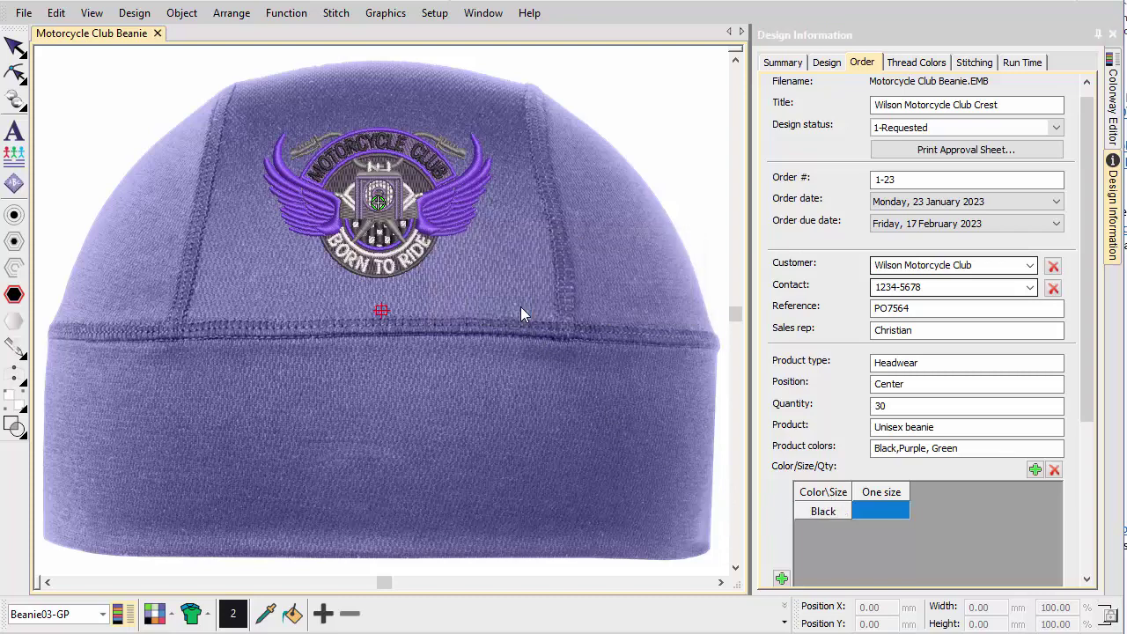
double_click(880, 510)
type("10")
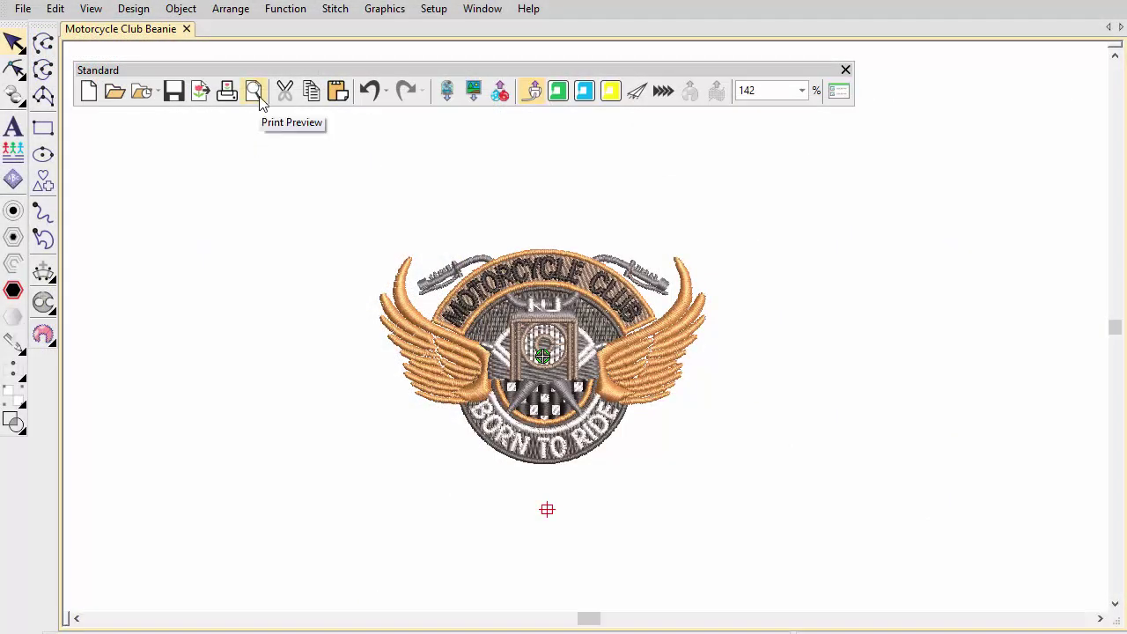
- Set ACMCEmbroideryLogo.png as the approval sheet's logo
left_click(254, 91)
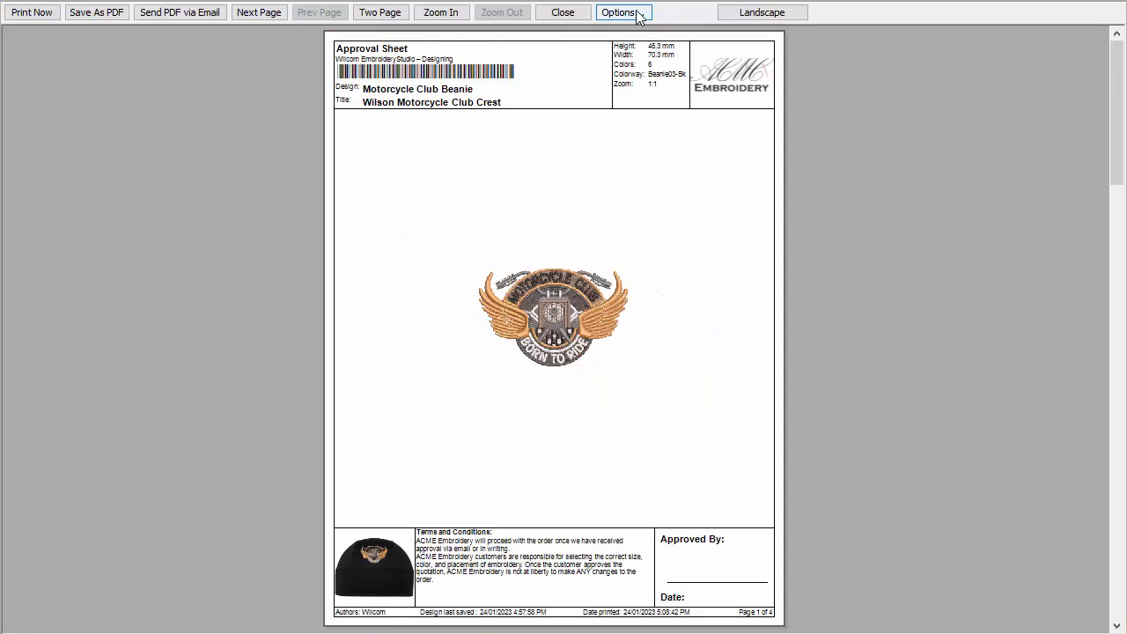
left_click(638, 16)
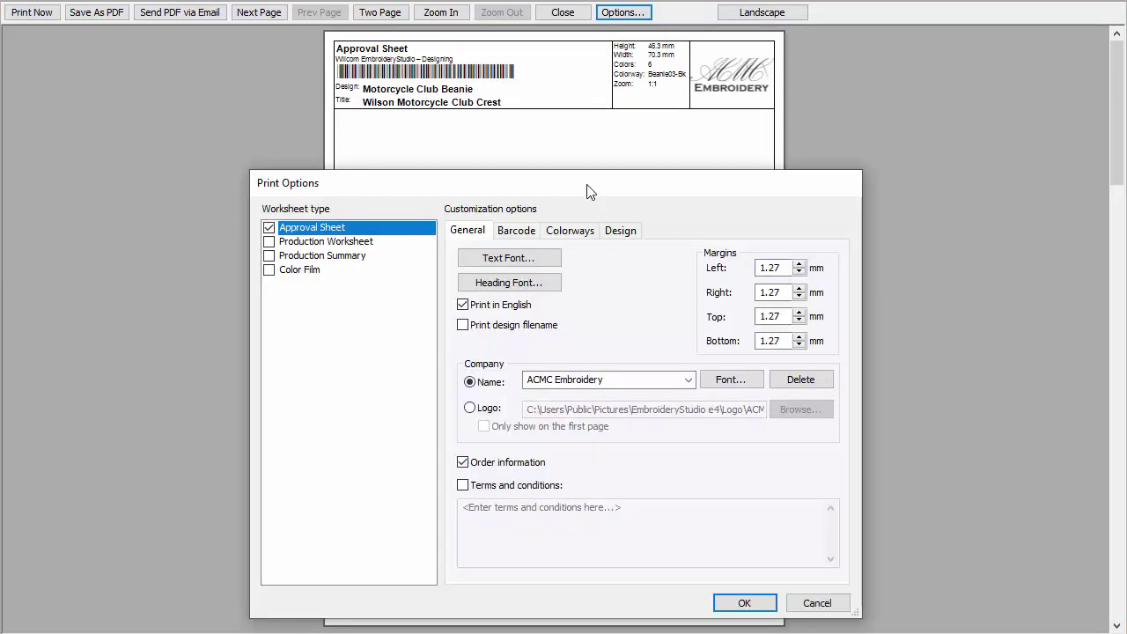
left_click(470, 408)
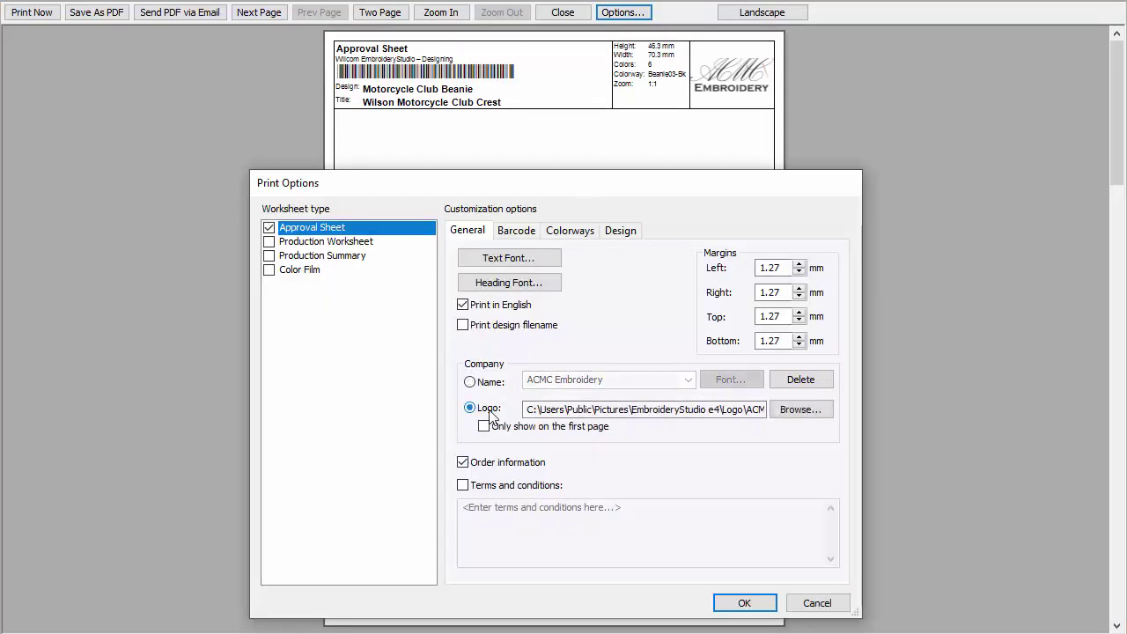
left_click(799, 409)
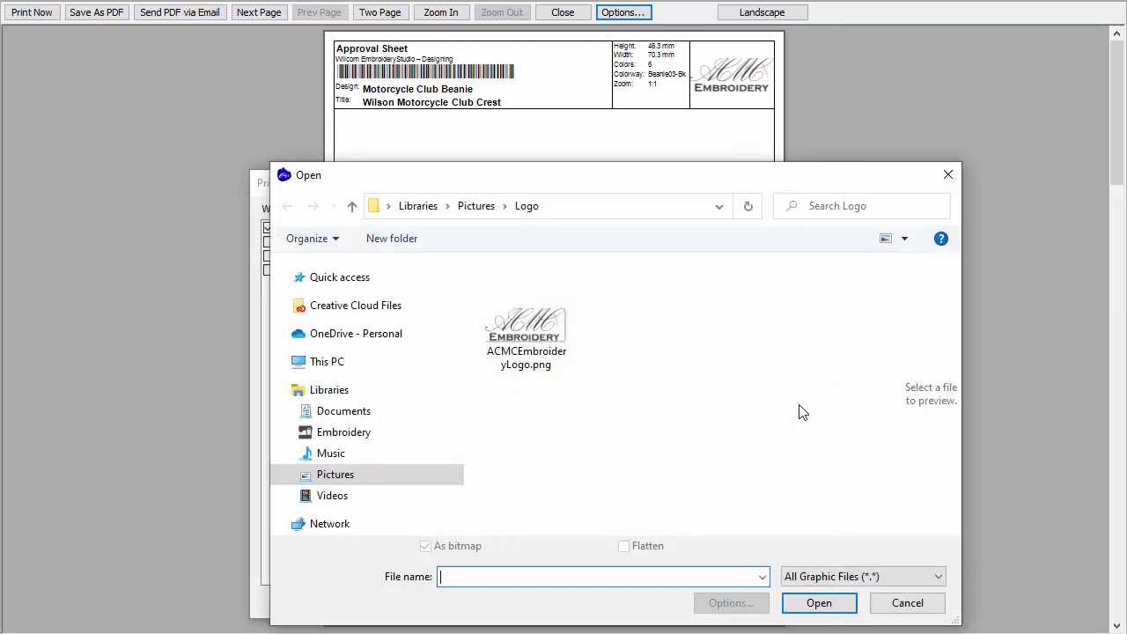
left_click(526, 335)
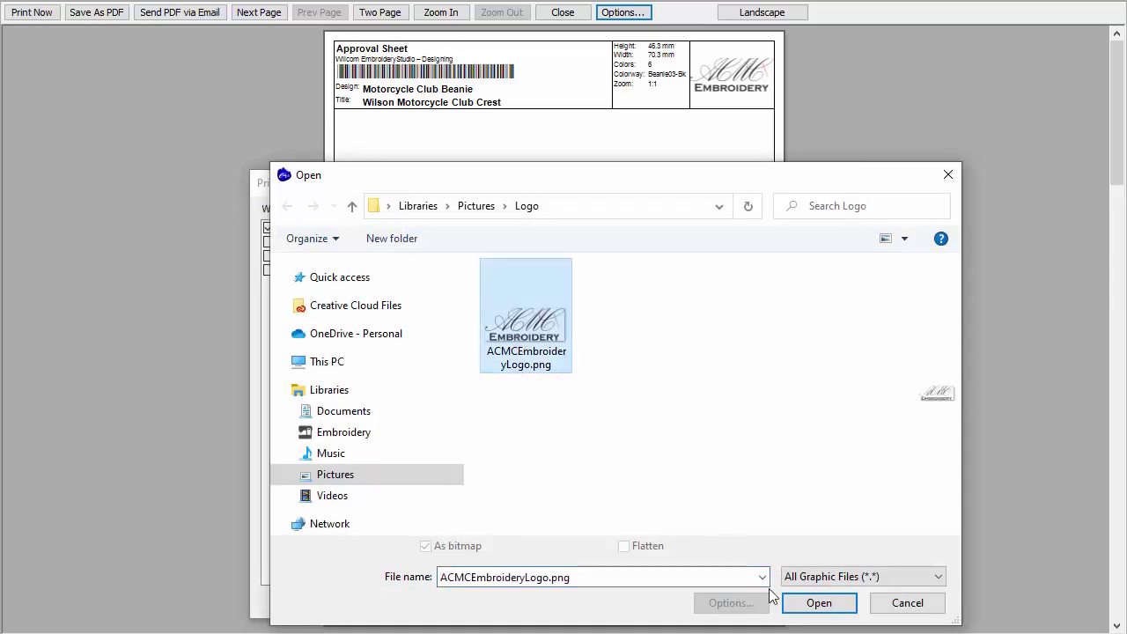
left_click(797, 608)
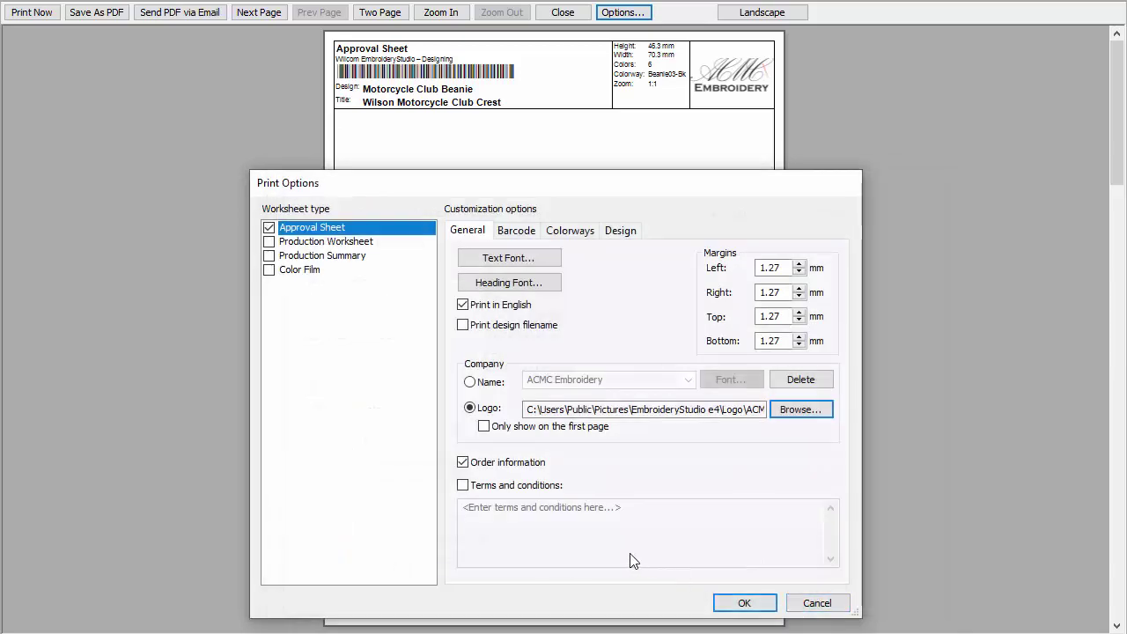
- Add the pasted ACME Embroidery terms and conditions to the approval sheet
left_click(526, 489)
left_click(515, 508)
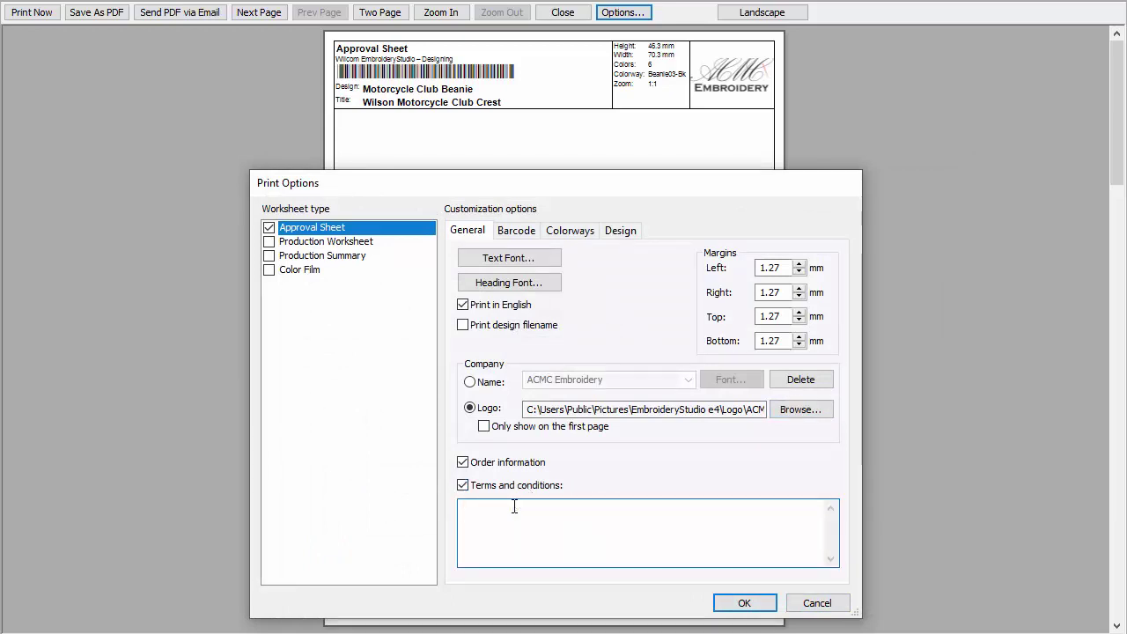
type("ACME Embroidery will proceed with the order once we have received approval via email or in writing. ACME Embroidery customers are responsible for selecting the correct size, color, and placement of embroidery. Once the customer approves the quotation, ACME Embroidery is not at liberty to make ANY changes to the order.")
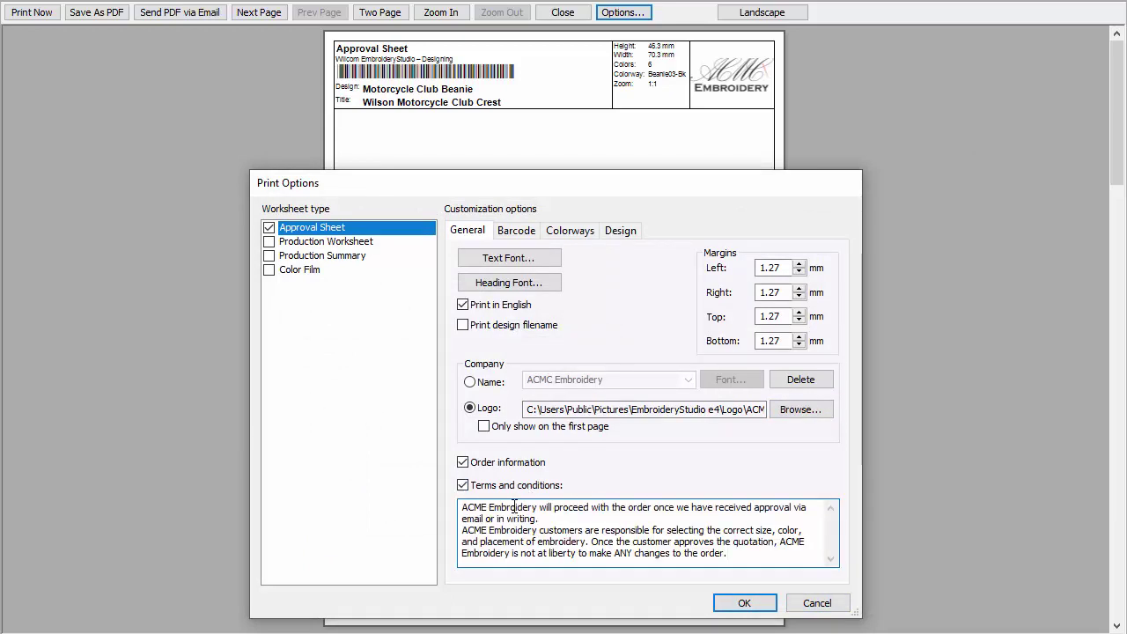
left_click(738, 604)
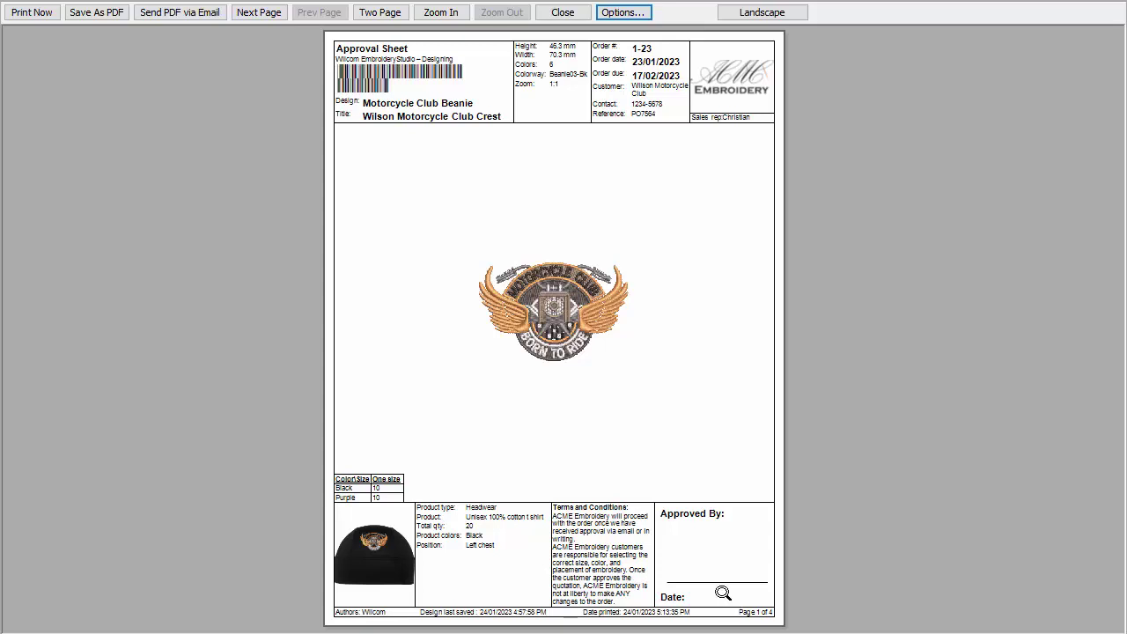
- Email the approval sheet as a PDF and also save it as a PDF file
left_click(220, 24)
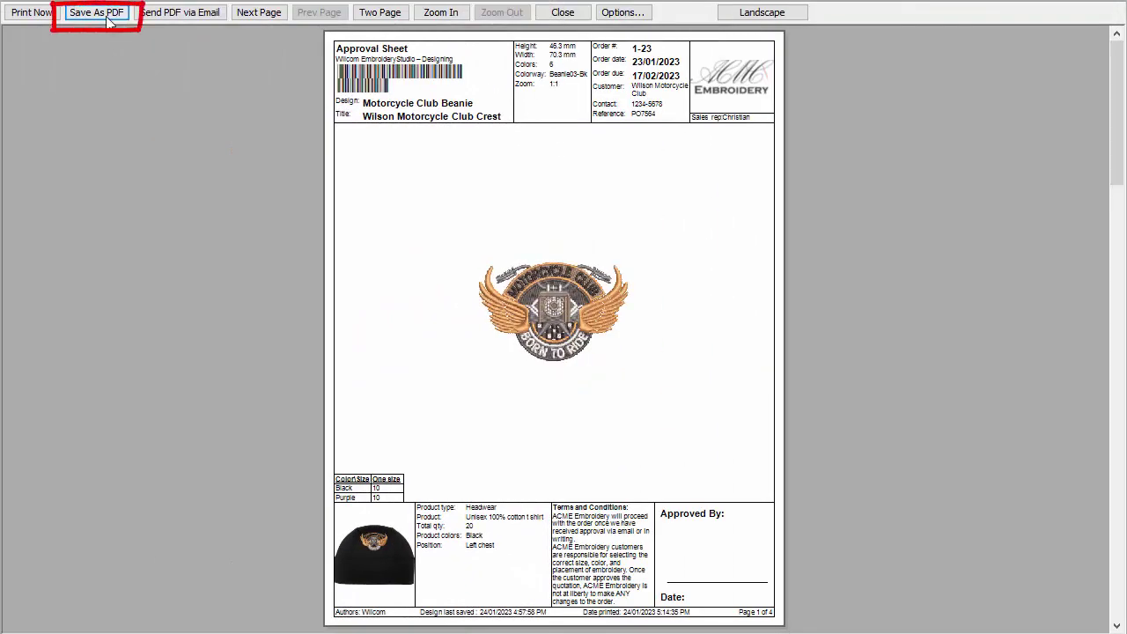
left_click(106, 19)
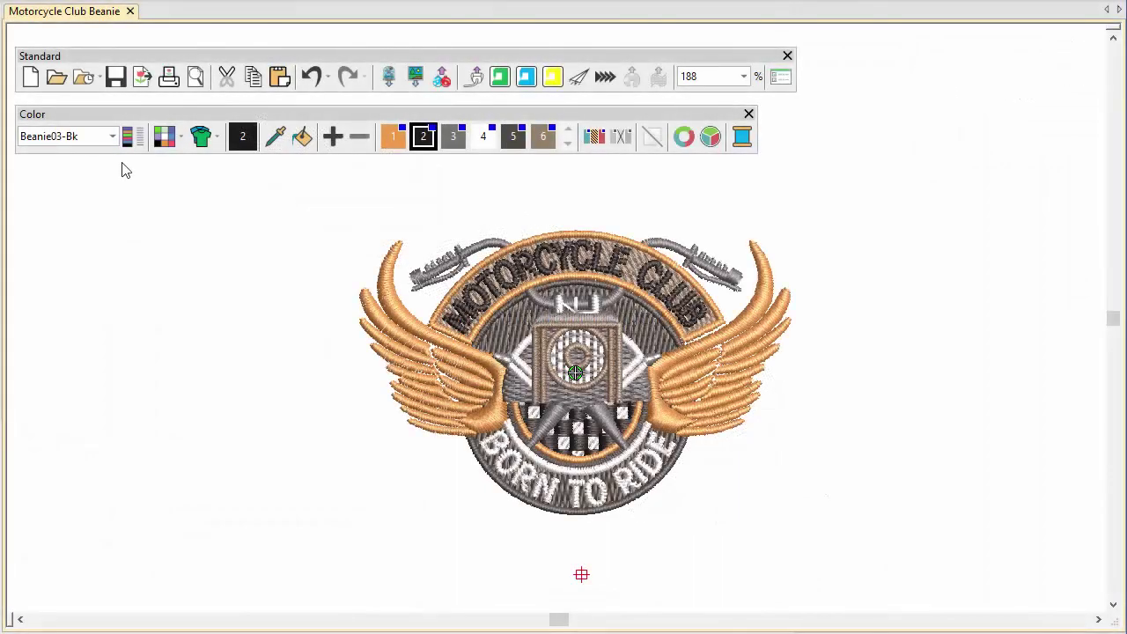
- Keep Beanie03-Bk as the active colorway and bring up the print preview
left_click(113, 136)
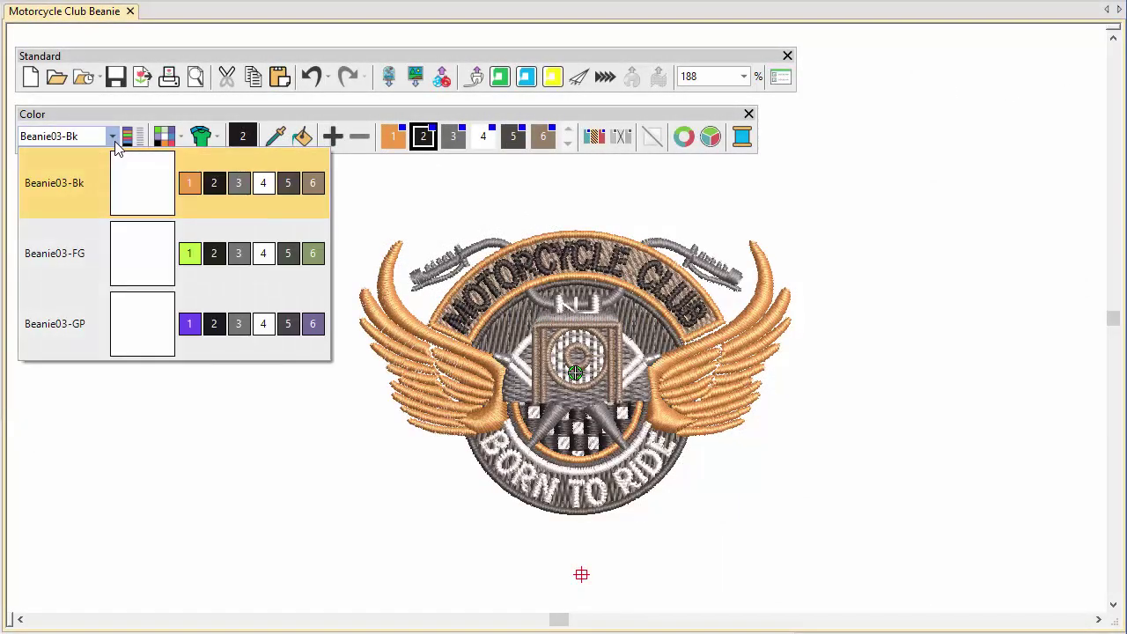
left_click(113, 137)
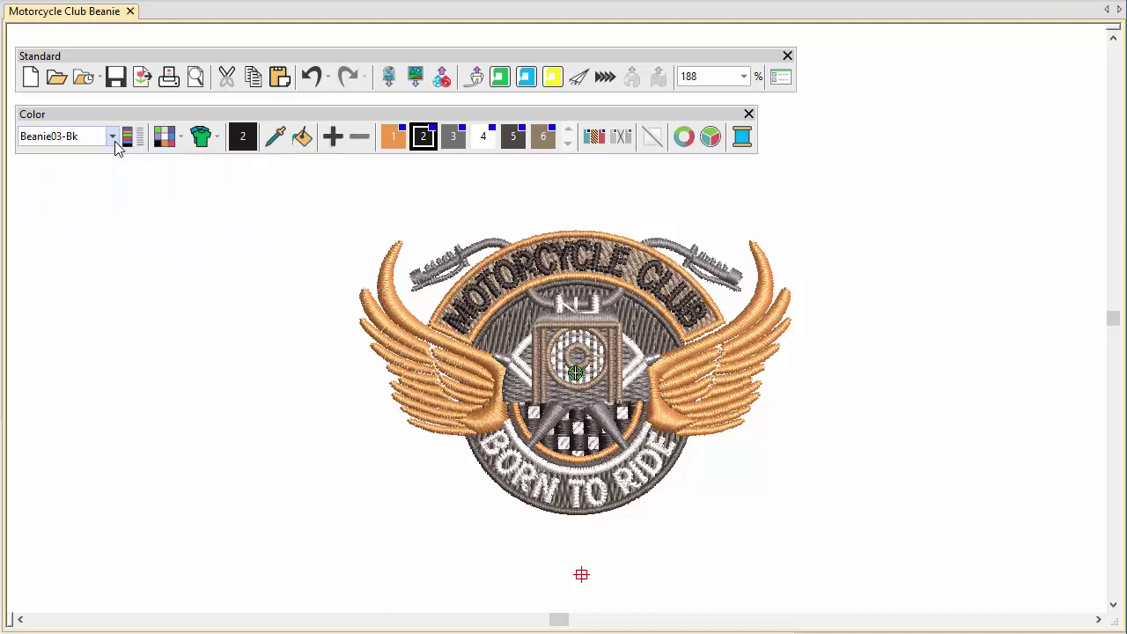
left_click(196, 79)
- Set the production worksheet to print all colorways and view it two pages at a time
left_click(617, 38)
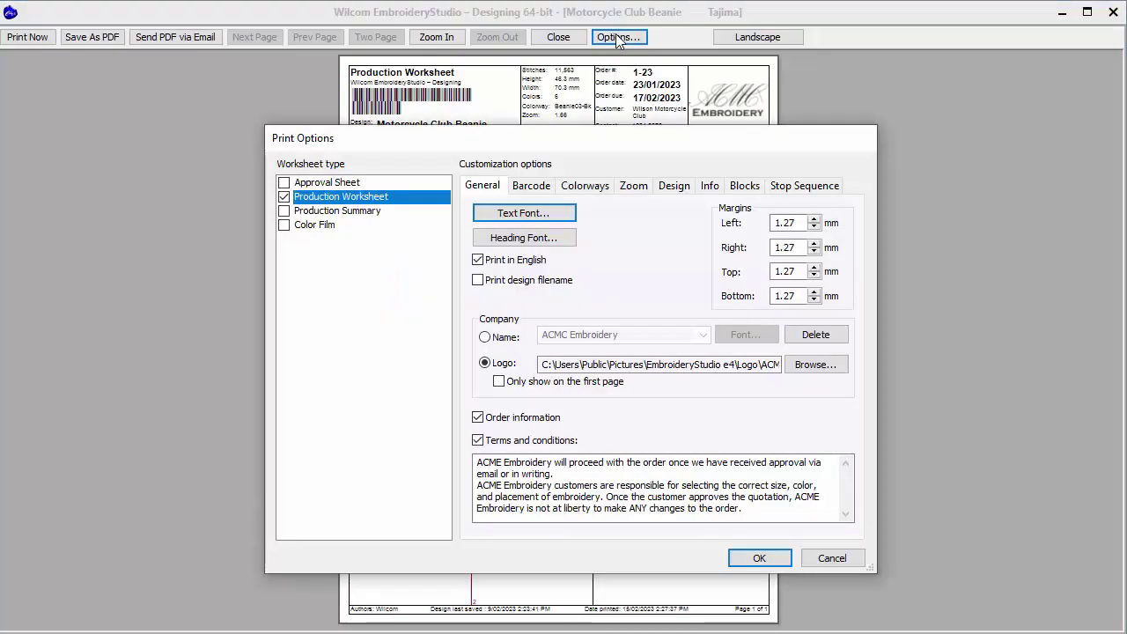
left_click(744, 186)
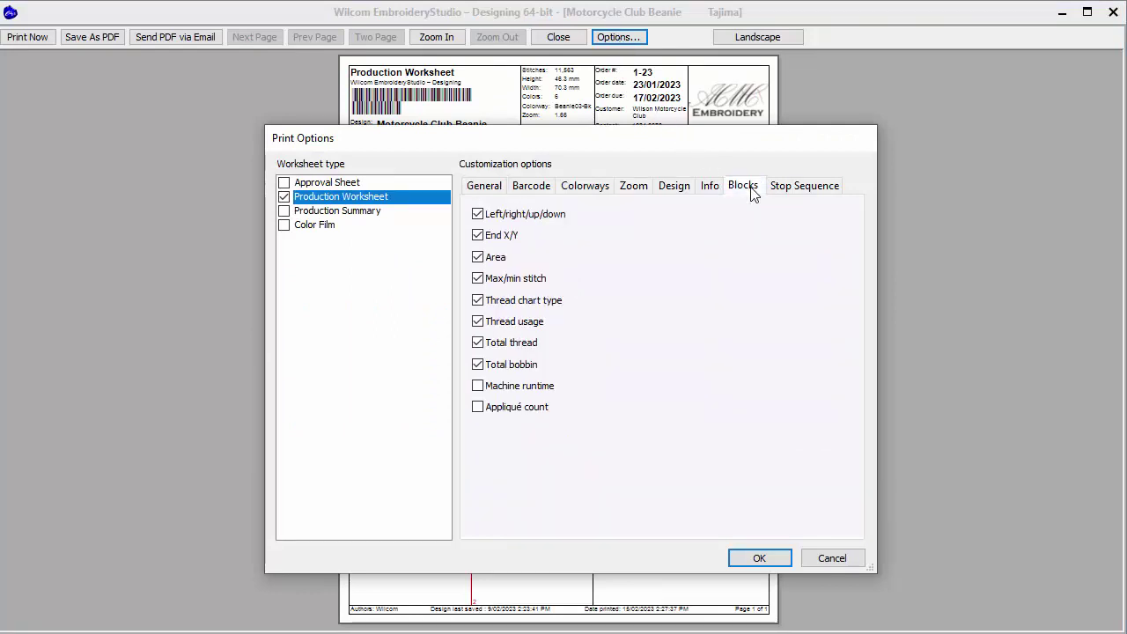
left_click(804, 188)
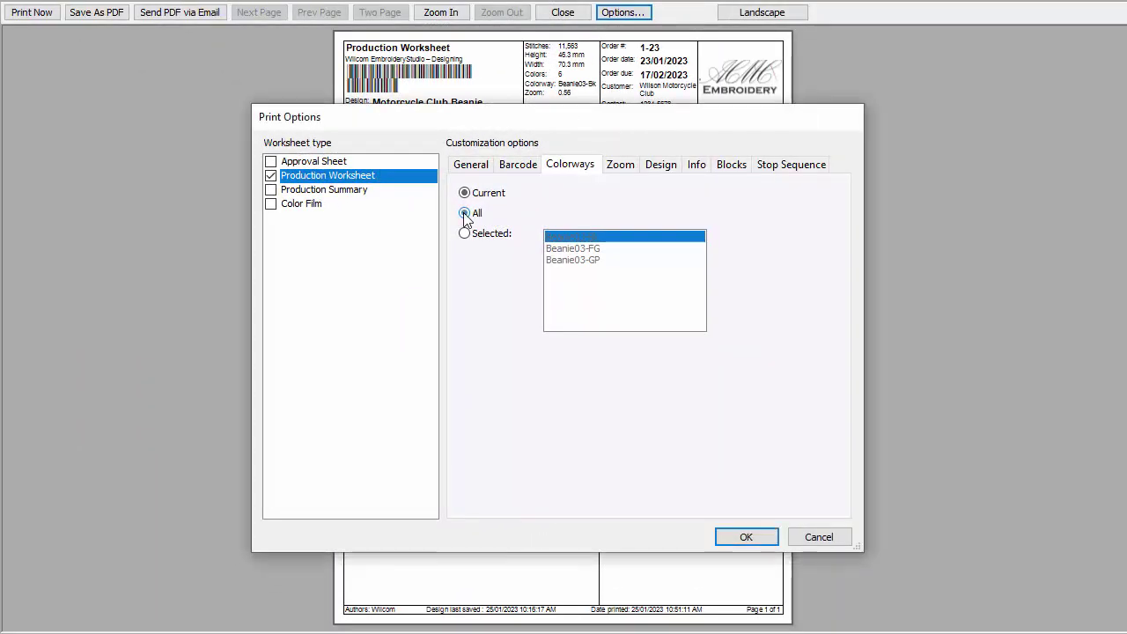
left_click(475, 213)
left_click(745, 537)
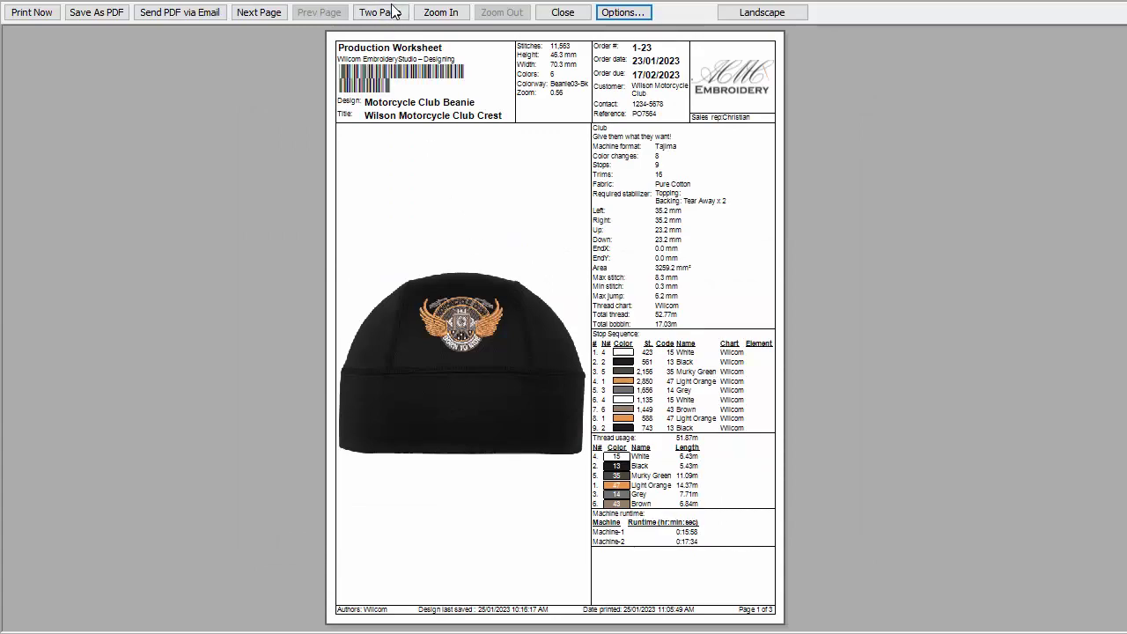
left_click(393, 18)
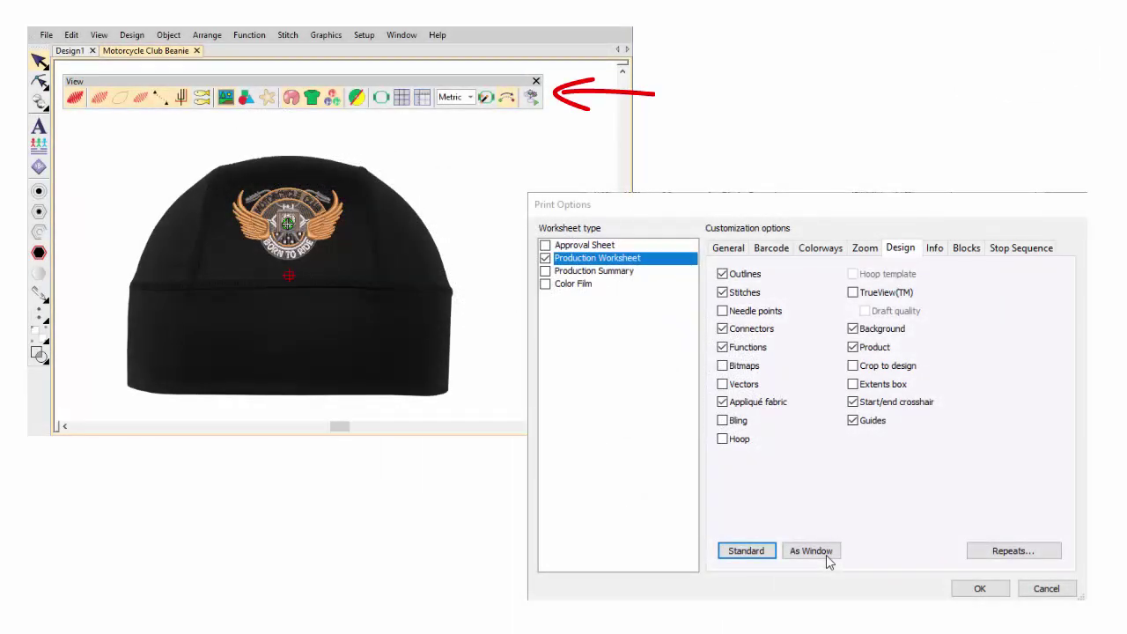
- Exclude needle points, bitmaps and bling from the worksheet image, keeping outlines, stitches and background
left_click(826, 554)
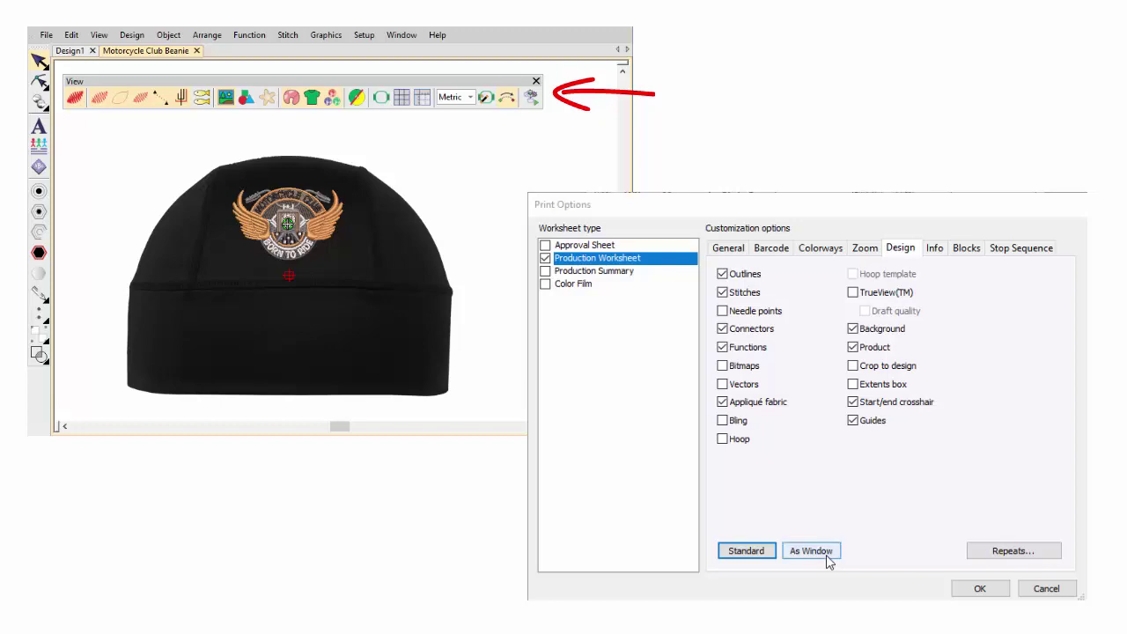
left_click(811, 551)
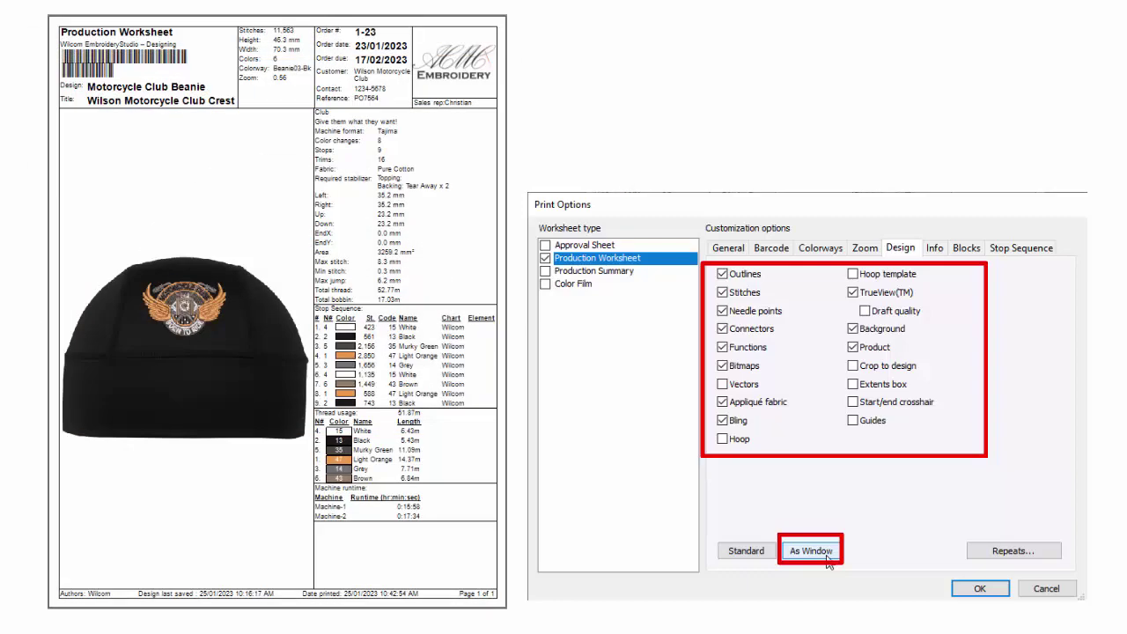
left_click(748, 549)
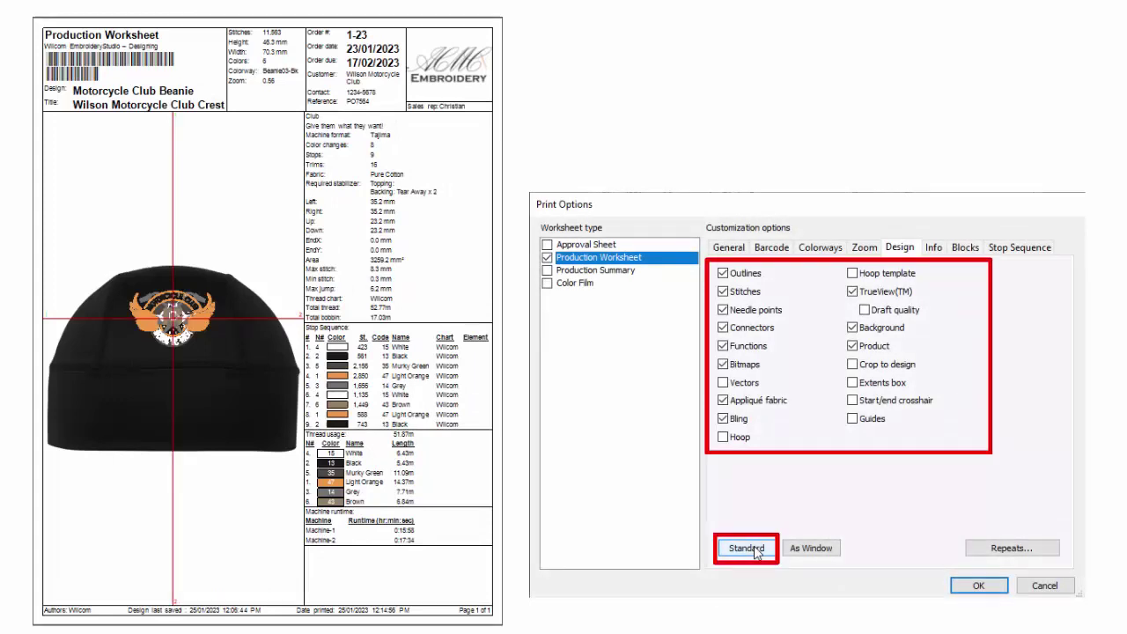
left_click(748, 549)
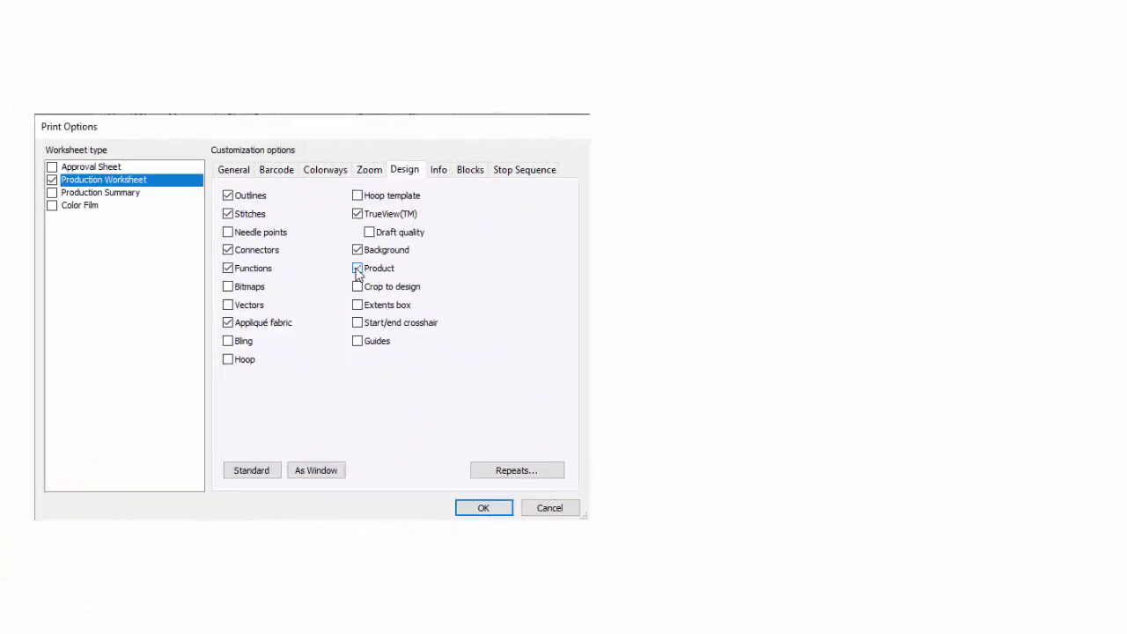
- Show the hoop and hoop template on the worksheet with the design zoomed to fit
left_click(371, 175)
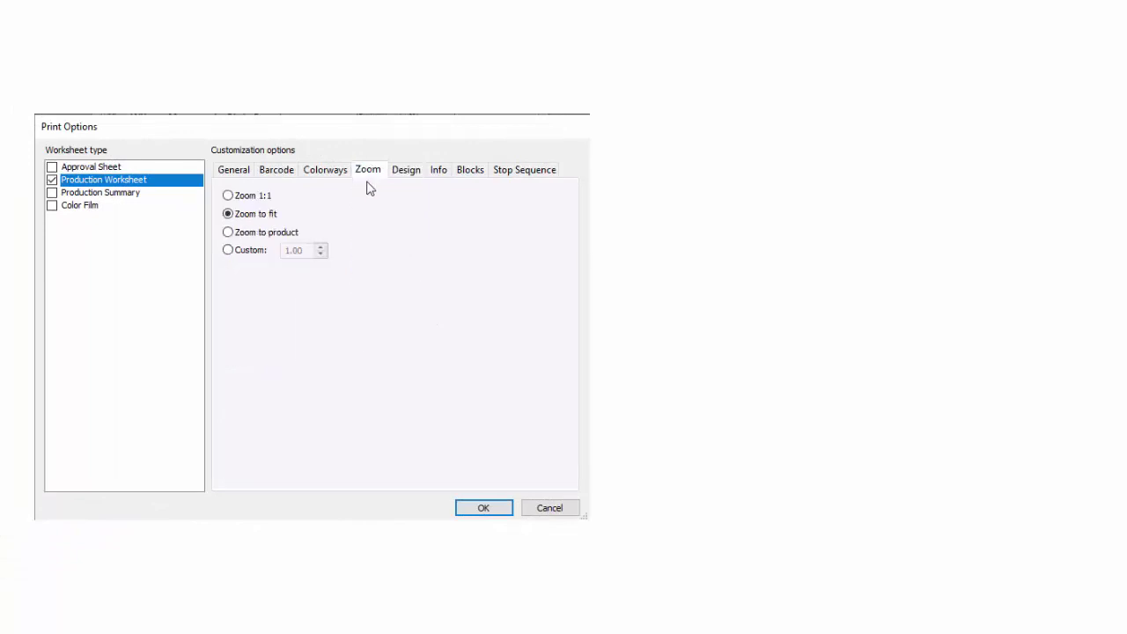
left_click(245, 236)
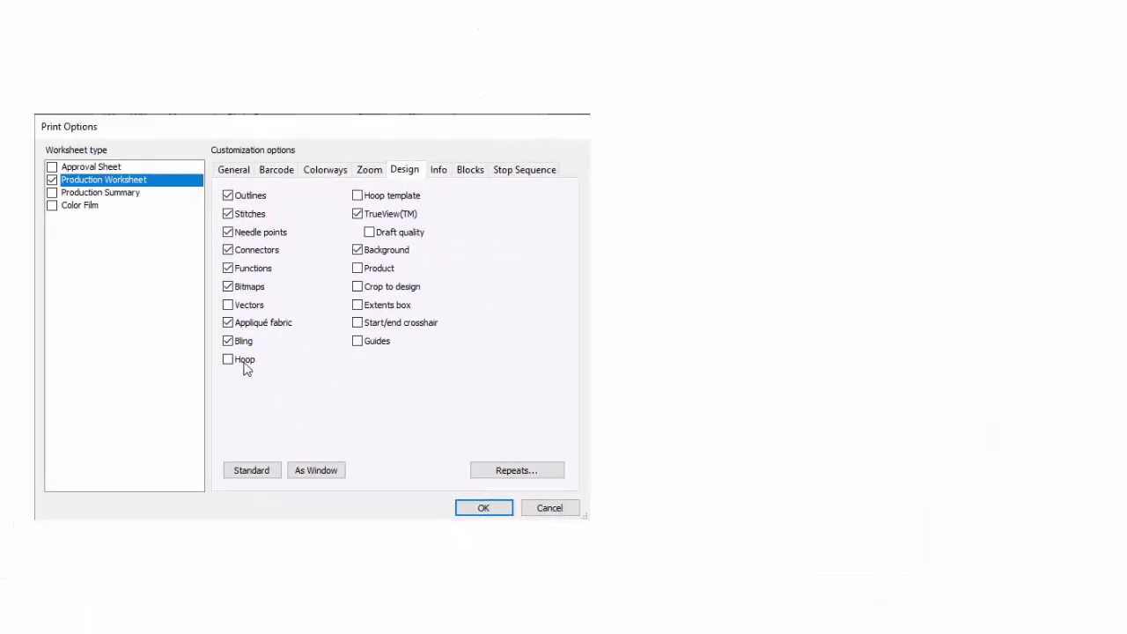
left_click(228, 360)
left_click(358, 198)
left_click(369, 175)
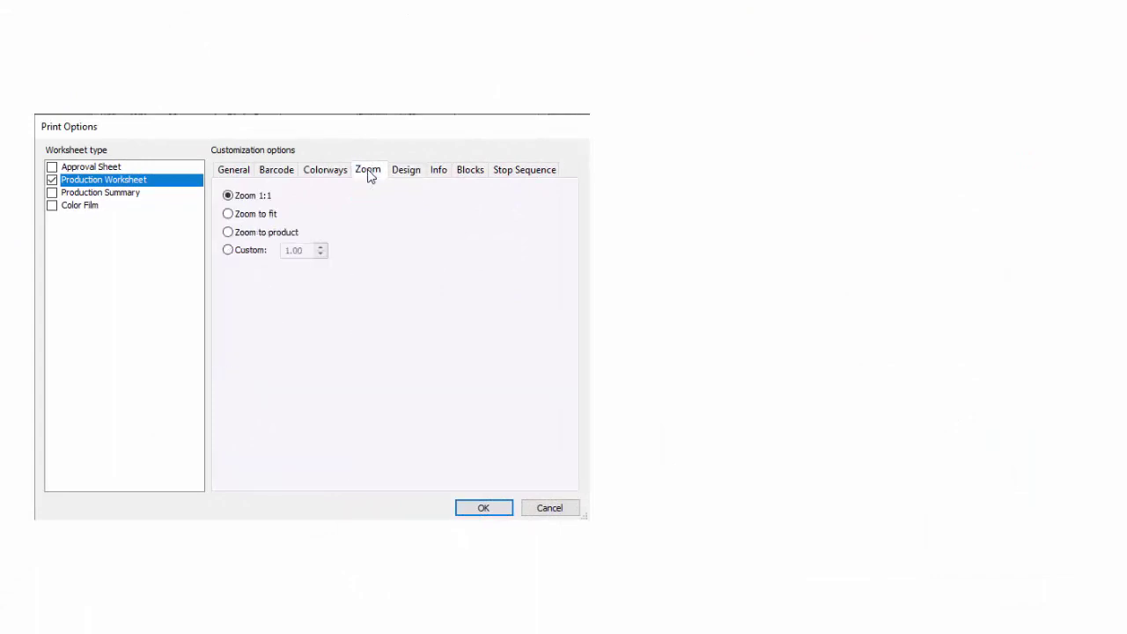
left_click(228, 214)
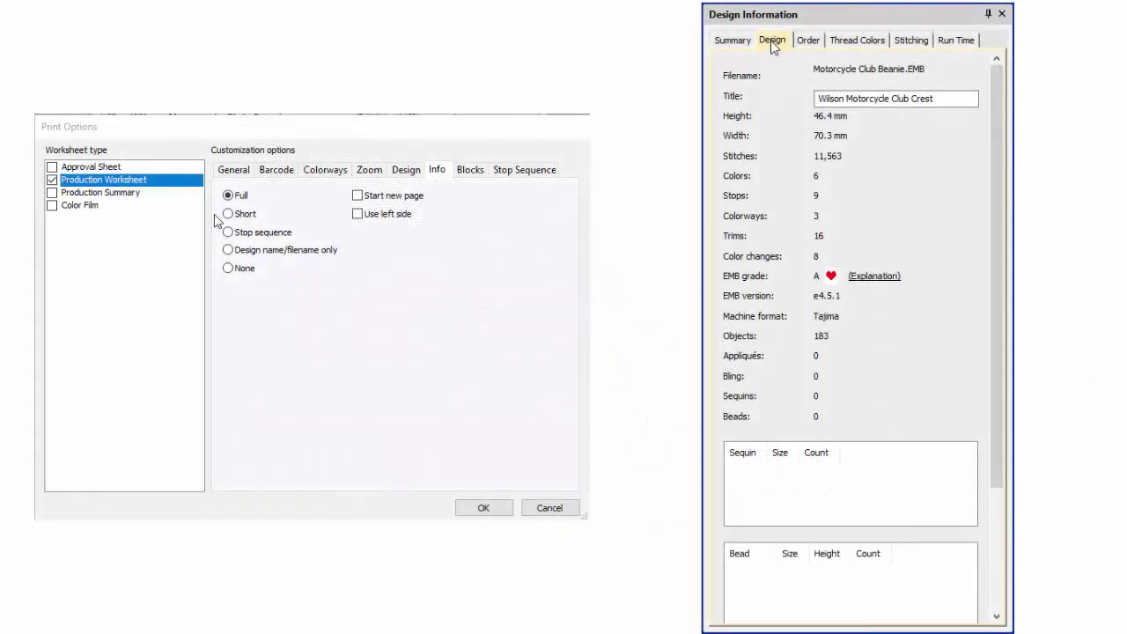
- Review the worksheet's order details, thread stop sequence and stitching details
left_click(811, 40)
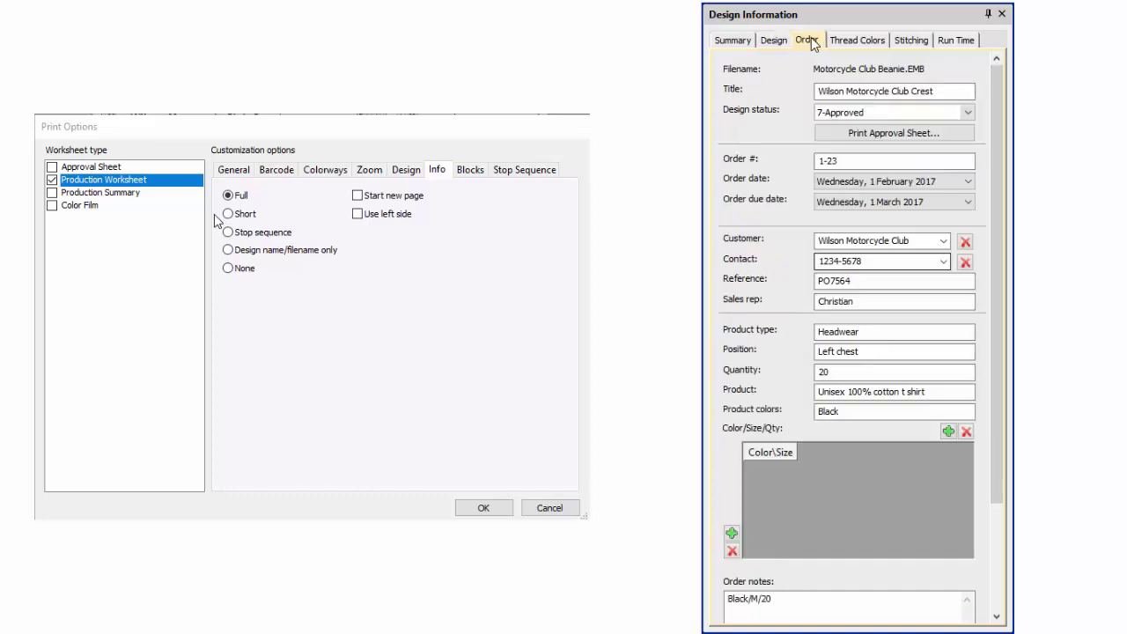
left_click(858, 41)
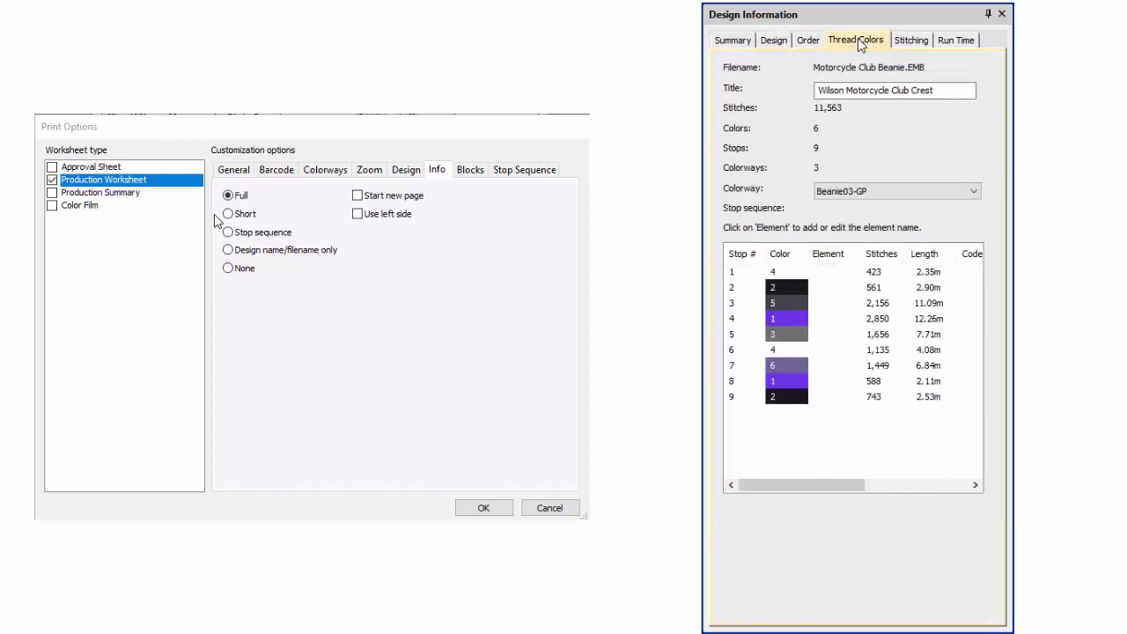
left_click(923, 41)
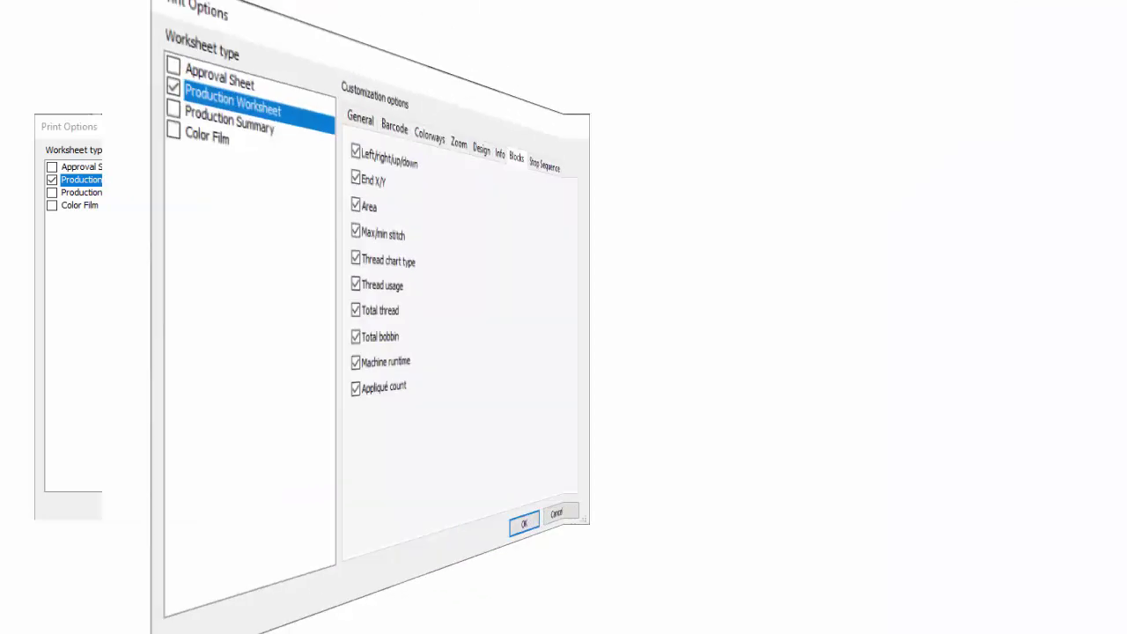